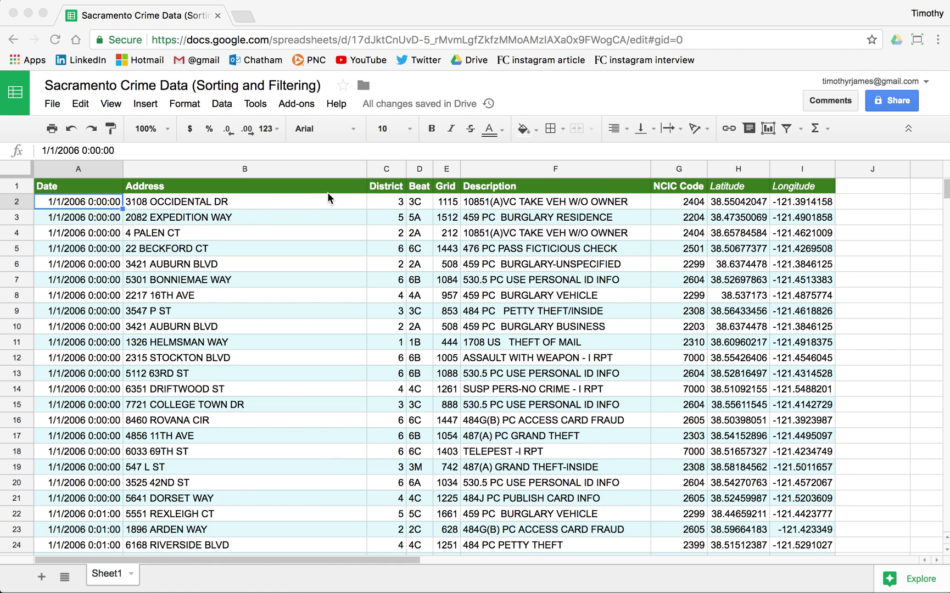
- Sort the whole sheet by District (column C) A→Z, which moves the header row into the data
left_click(207, 186)
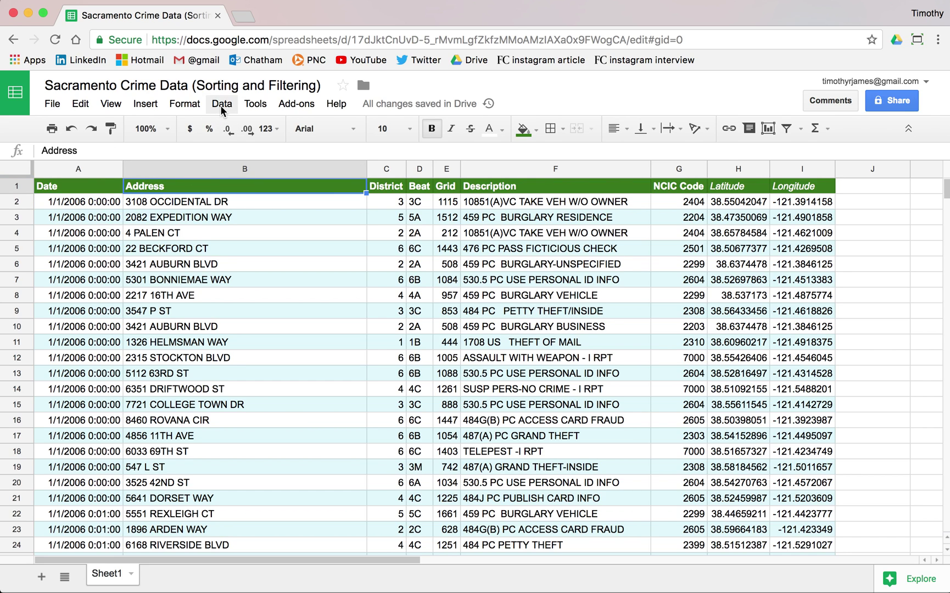
left_click(383, 186)
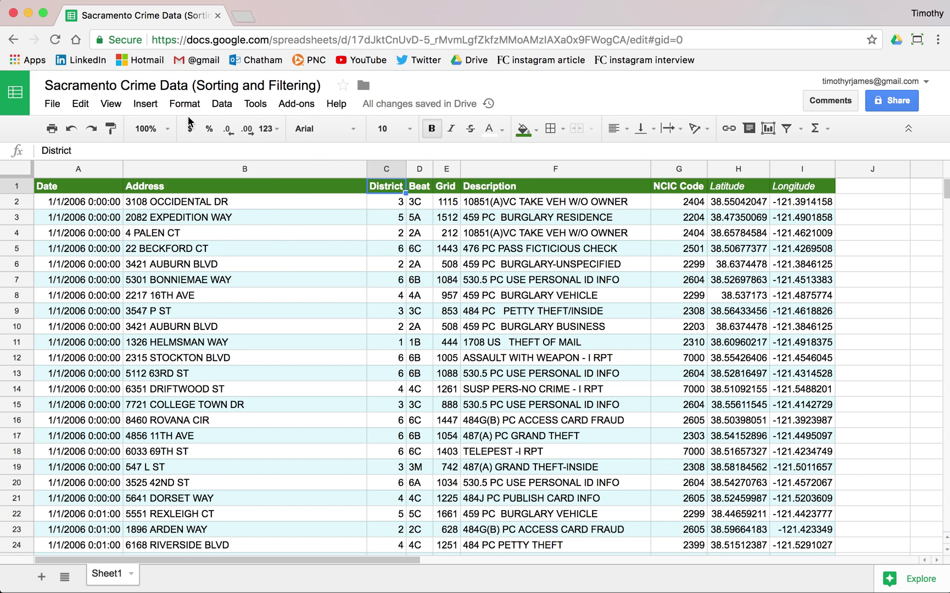
left_click(223, 104)
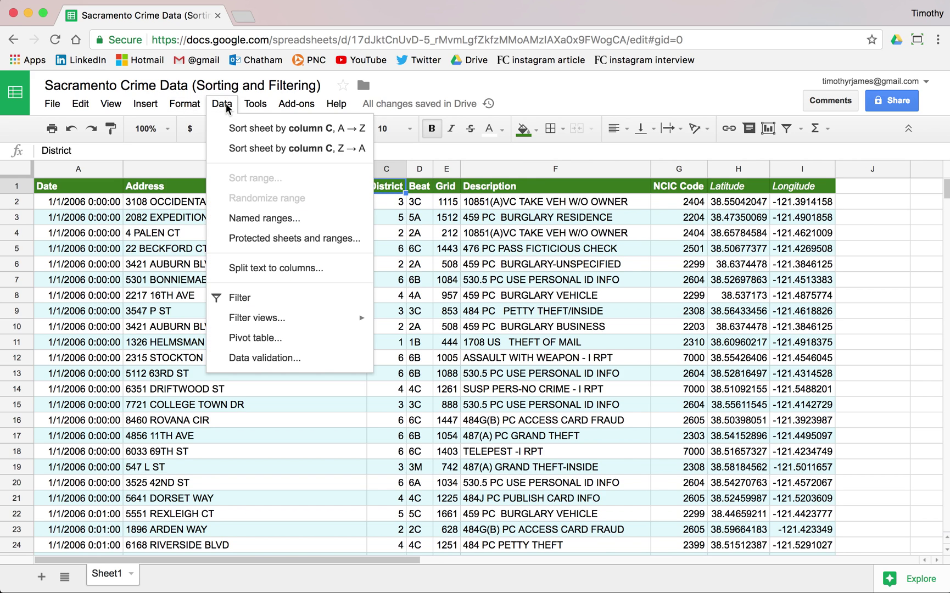
left_click(251, 131)
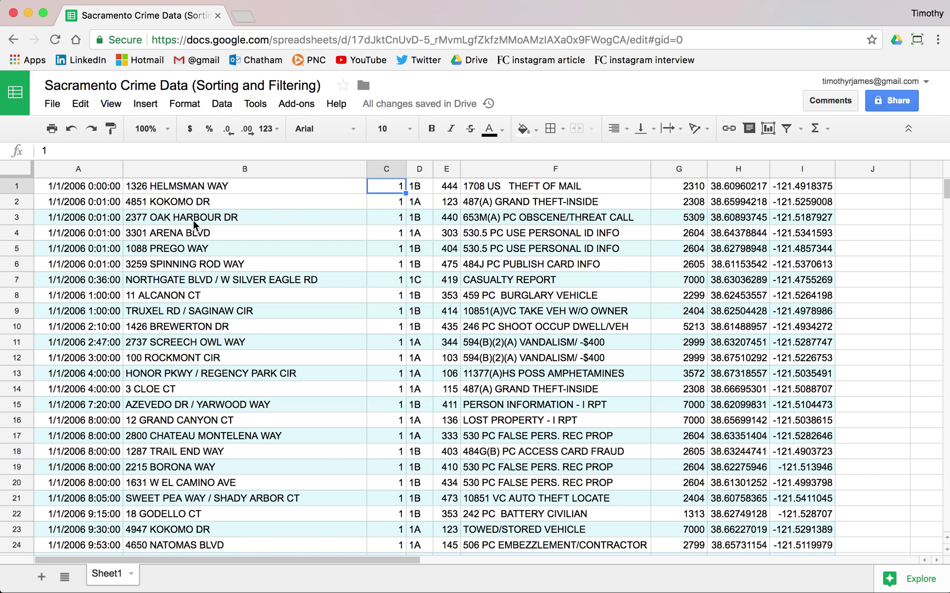
- Undo the District sort and select the full data block A1:I7585
left_click(75, 133)
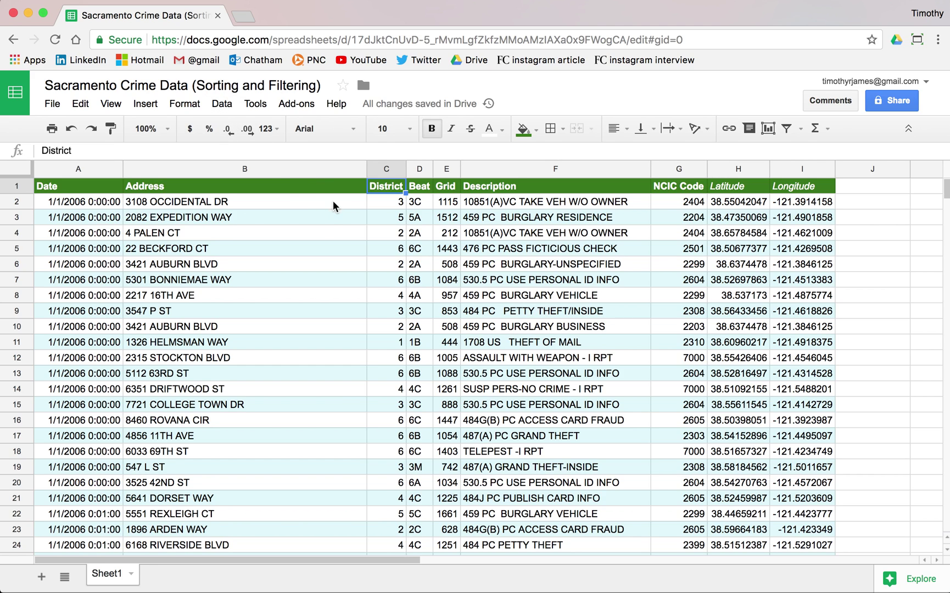
left_click(93, 186)
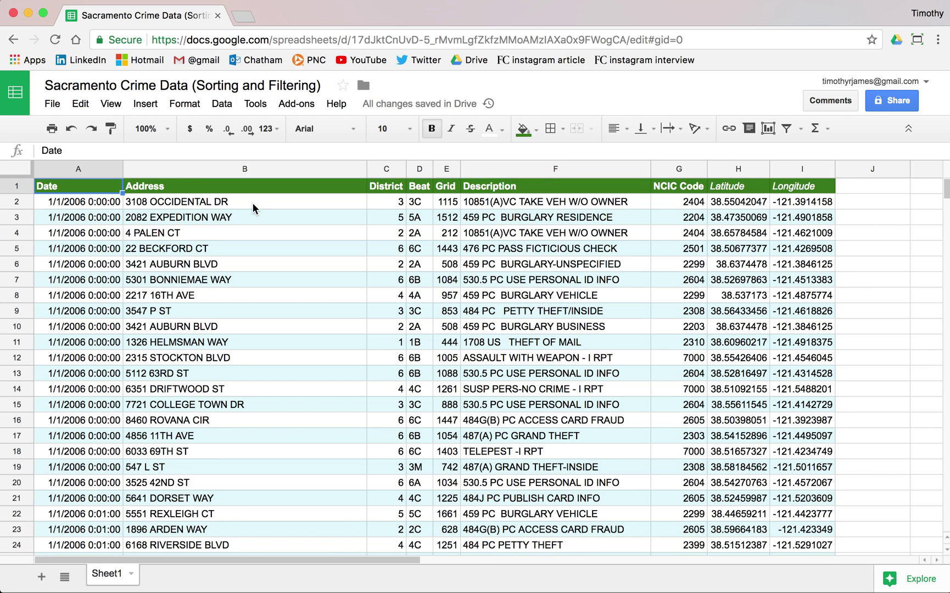
key("shift+Right")
key("shift+Right")
key("shift+Right")
key("shift+Right")
key("shift+Right")
key("shift+Right")
key("shift+Right")
key("shift+Right")
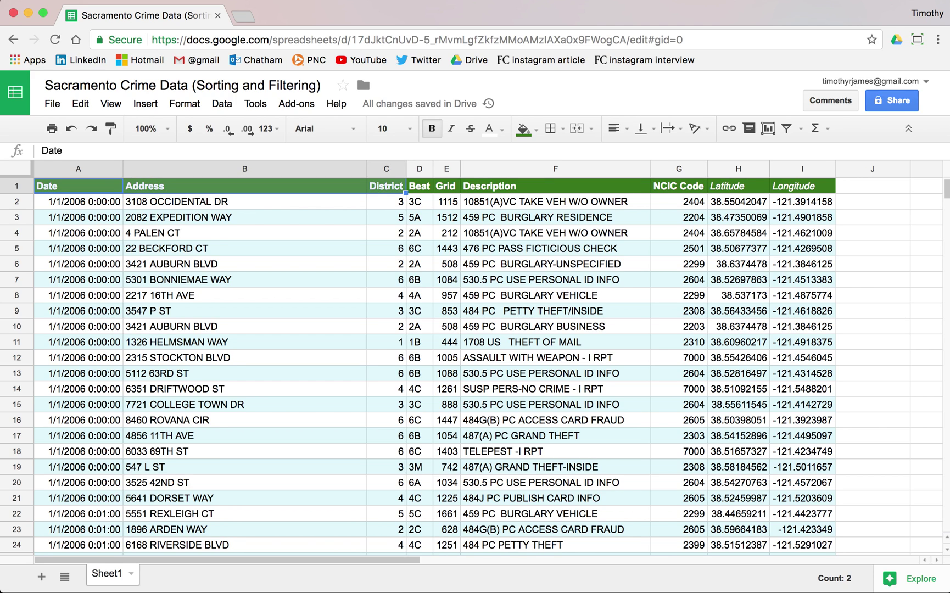
key("shift+Right")
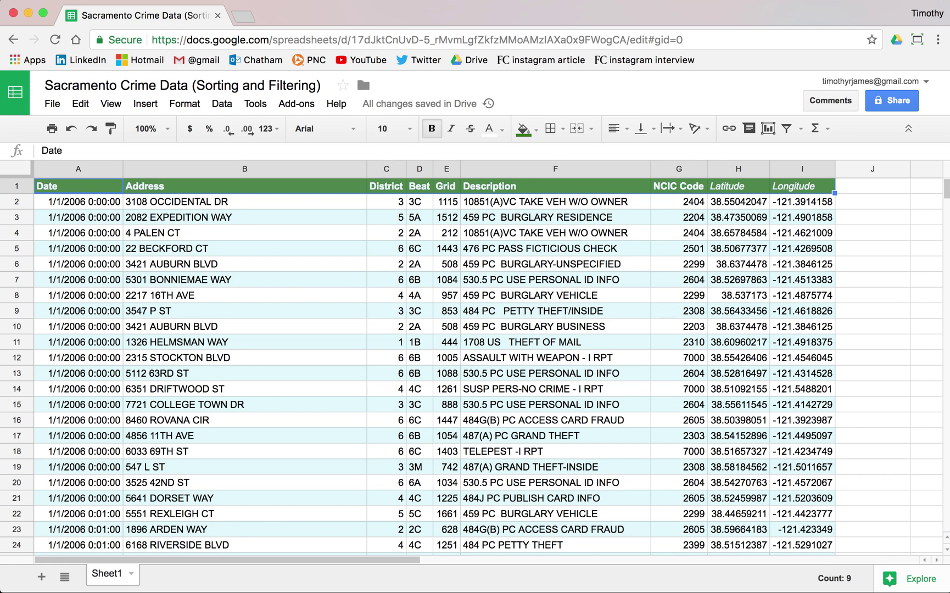
key("ctrl+shift+Down")
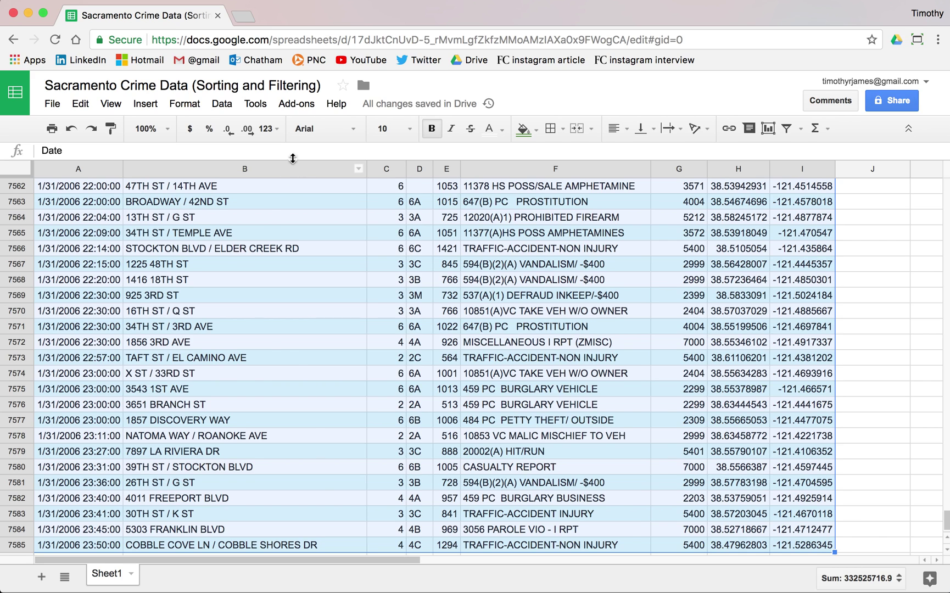
- Sort range A1:I7585 by District A→Z, treating the first row as a header
left_click(222, 108)
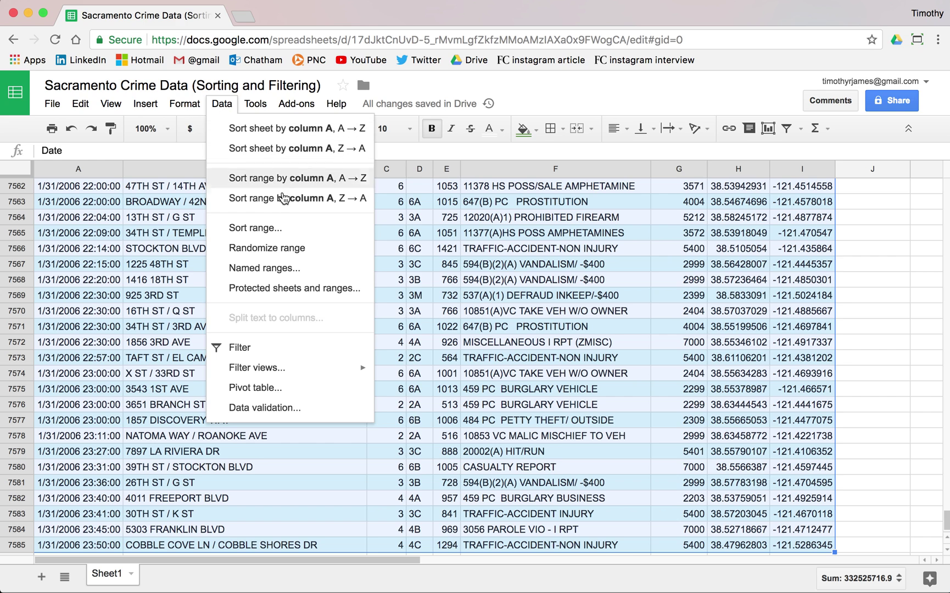
left_click(301, 227)
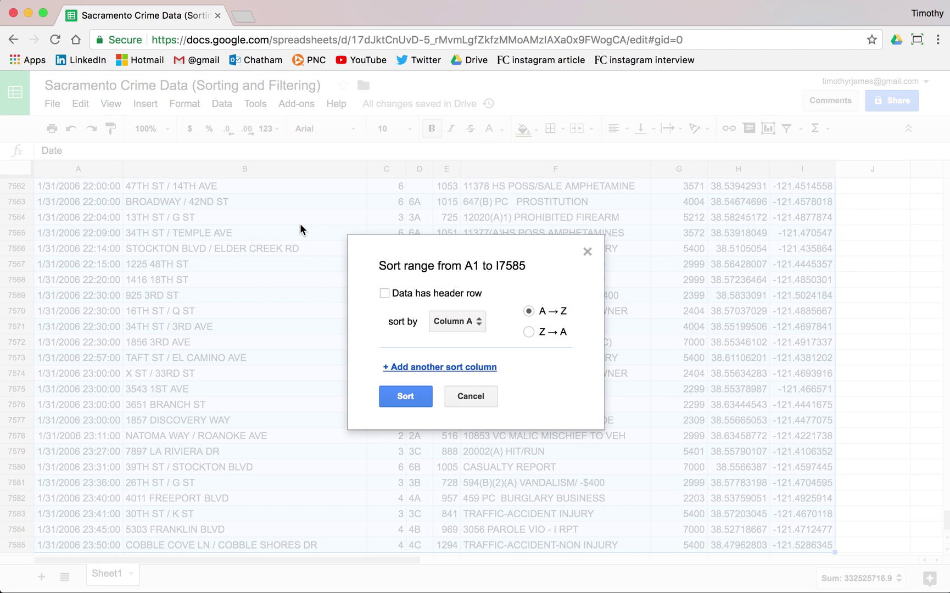
left_click(435, 293)
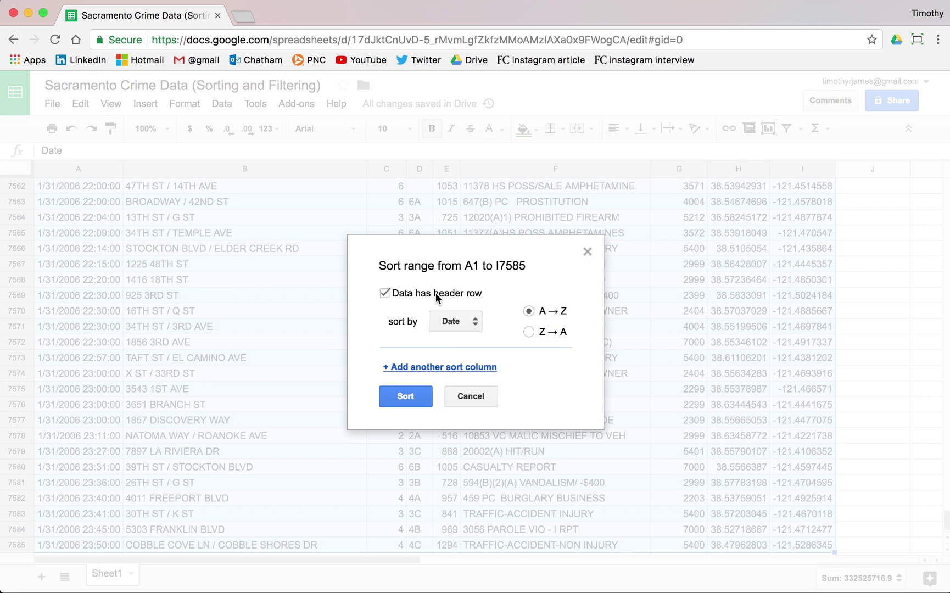
left_click(466, 325)
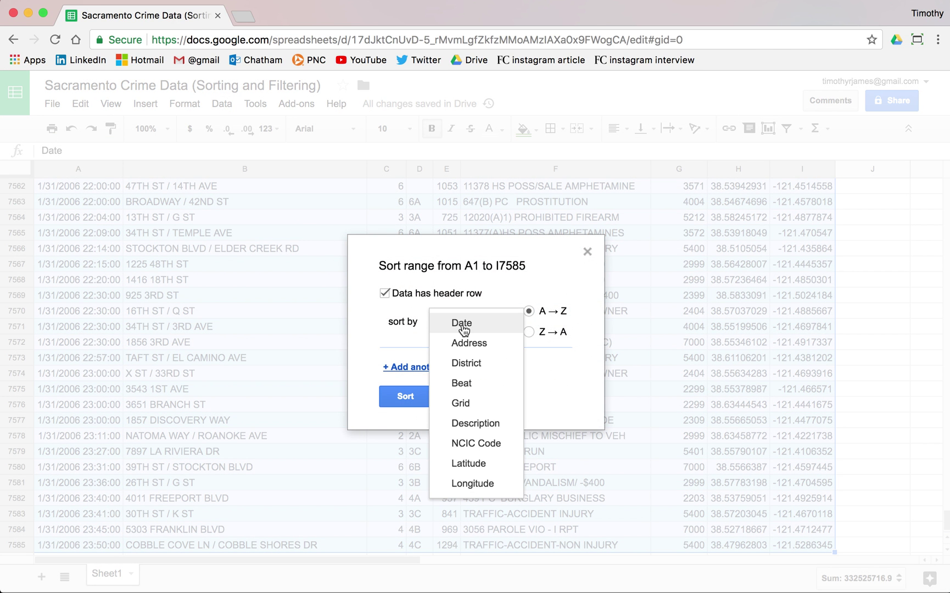
left_click(485, 367)
left_click(410, 396)
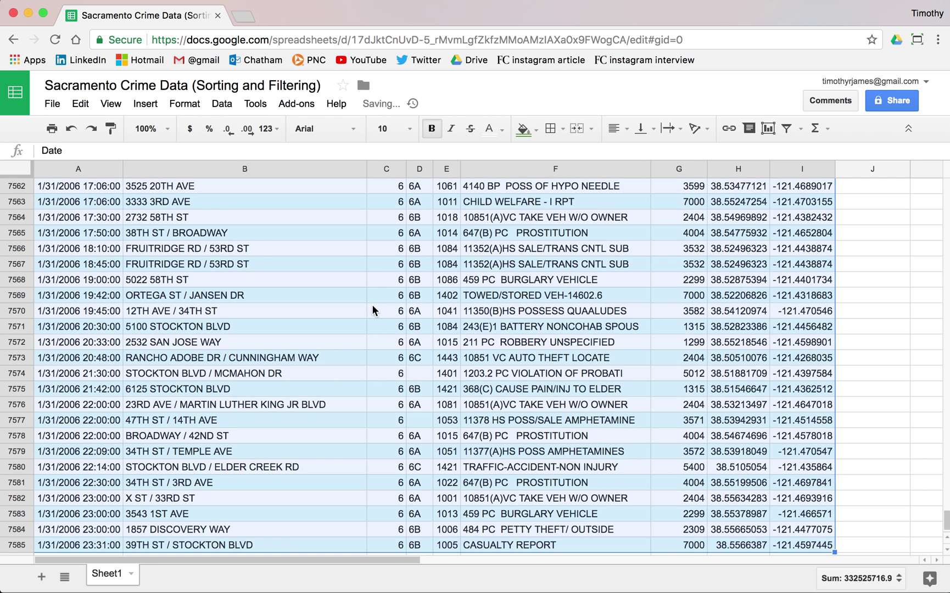
- Check the sorted District values from the top and select all the sheet's data
left_click(369, 297)
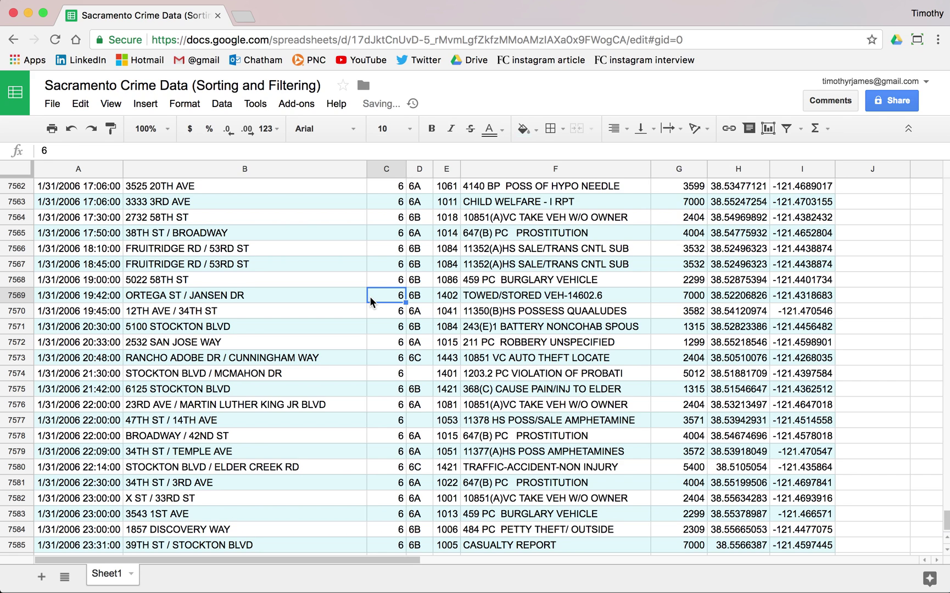
key("super+Up")
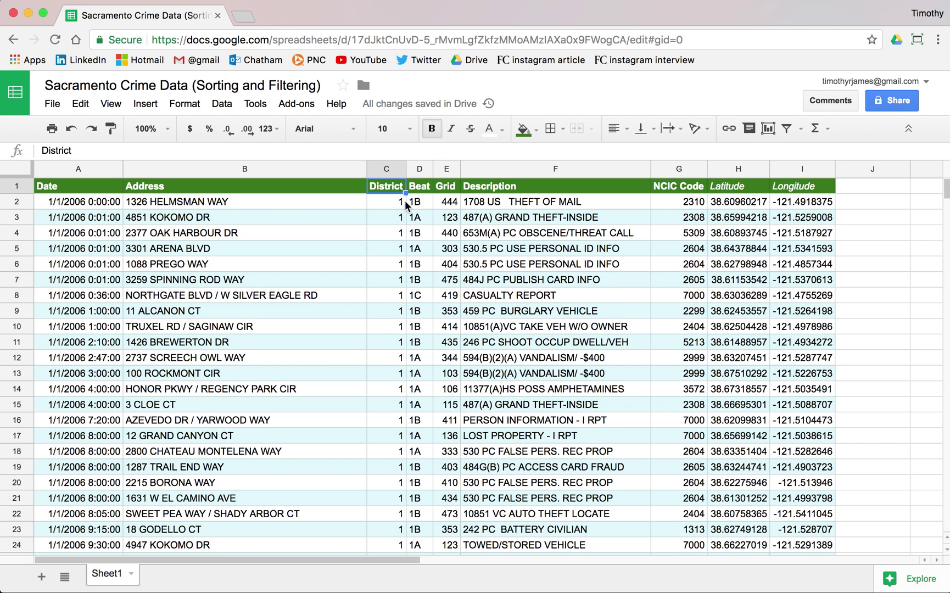
scroll(377, 246, "down", 1)
scroll(377, 251, "down", 12)
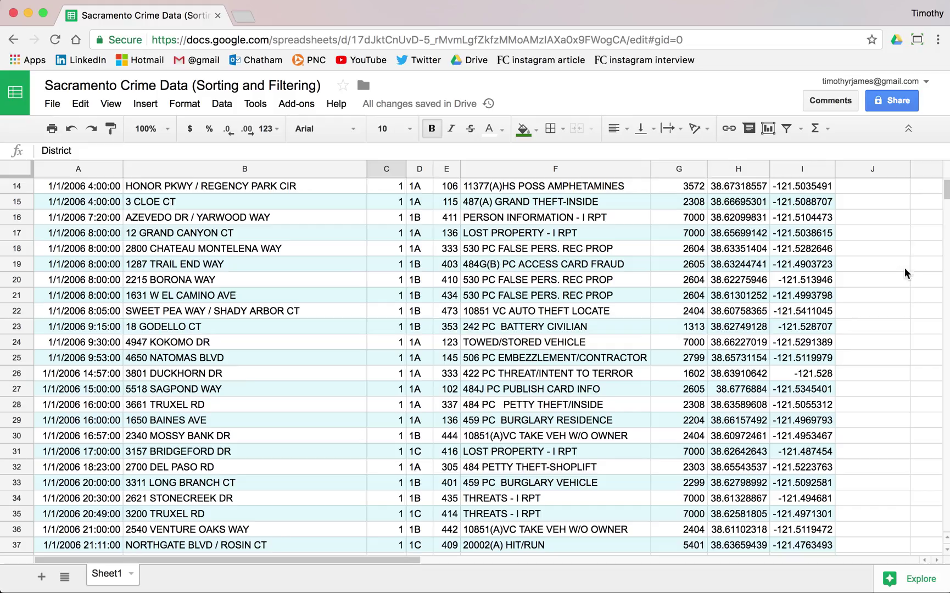
left_click_drag(946, 196, 943, 407)
key("super+Up")
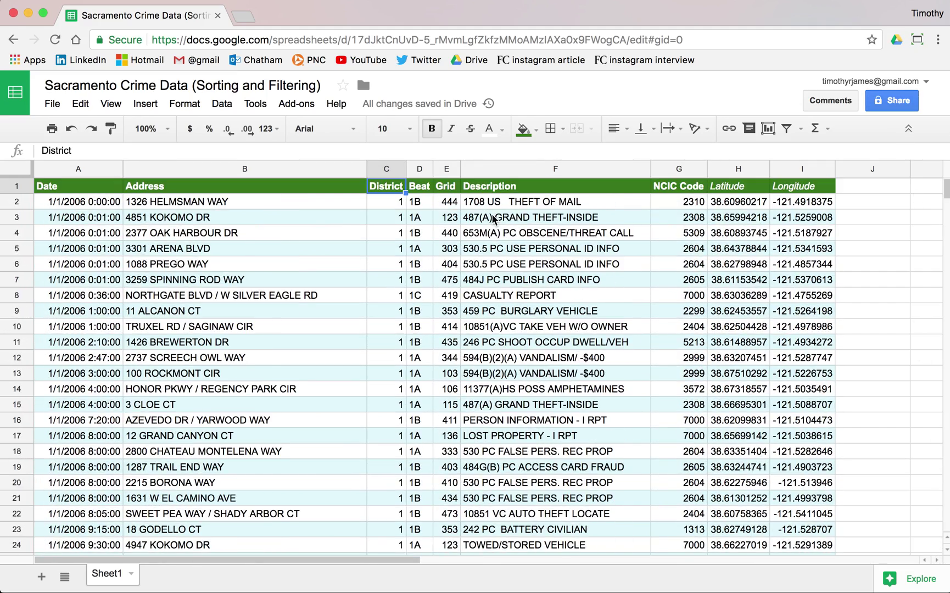
left_click(405, 233)
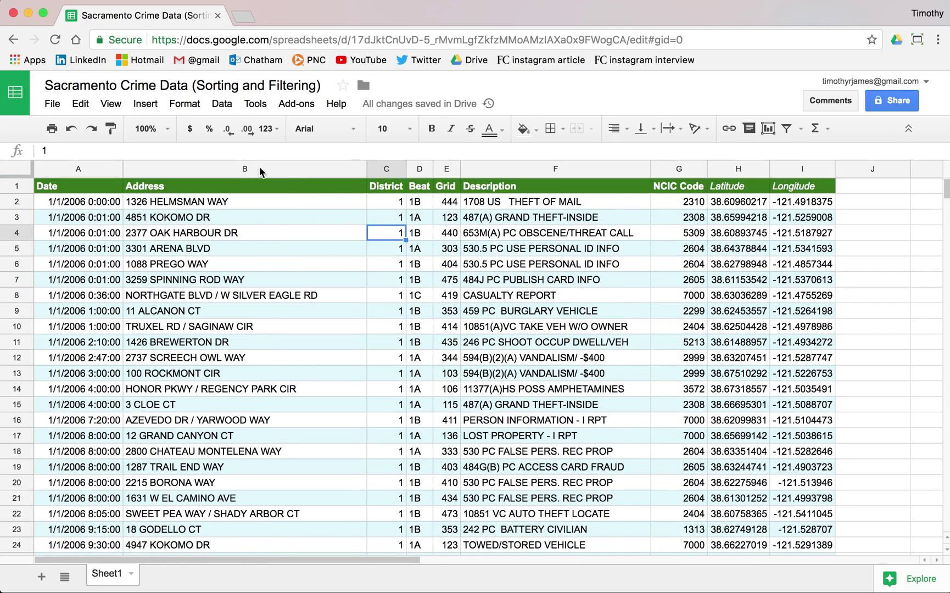
left_click(307, 234)
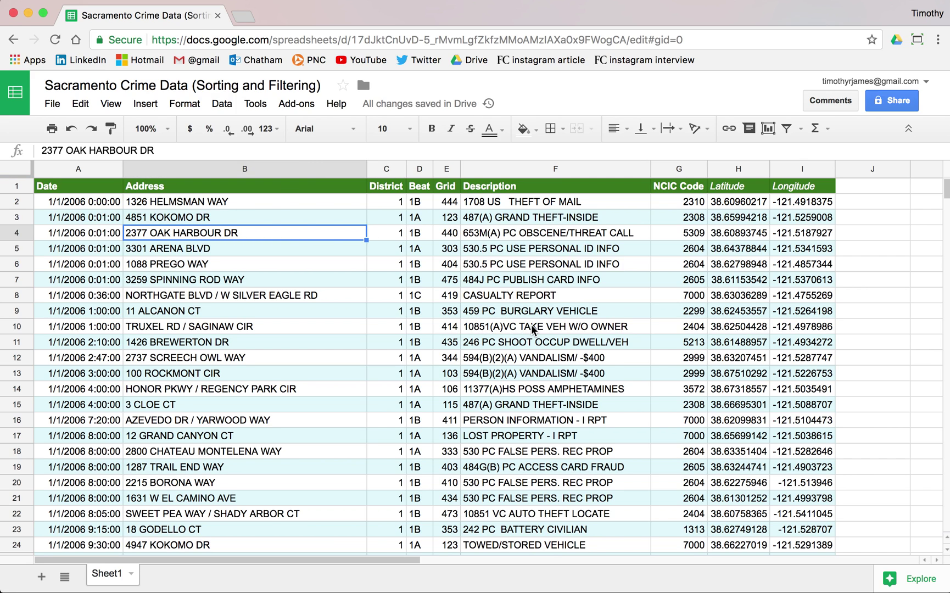
key("super+a")
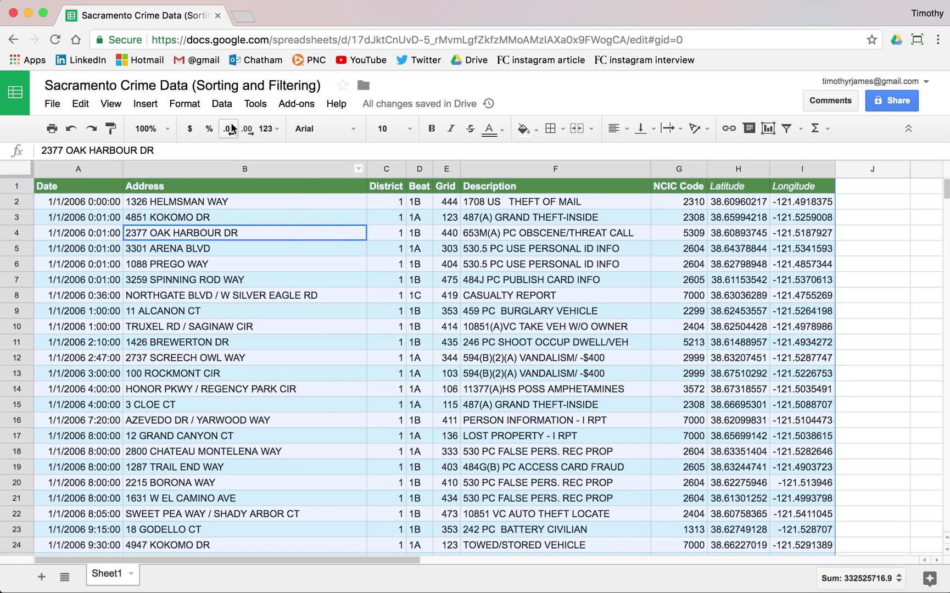
- Sort range A1:I7585 with a header row by District, then Beat, then Date Z→A
left_click(222, 104)
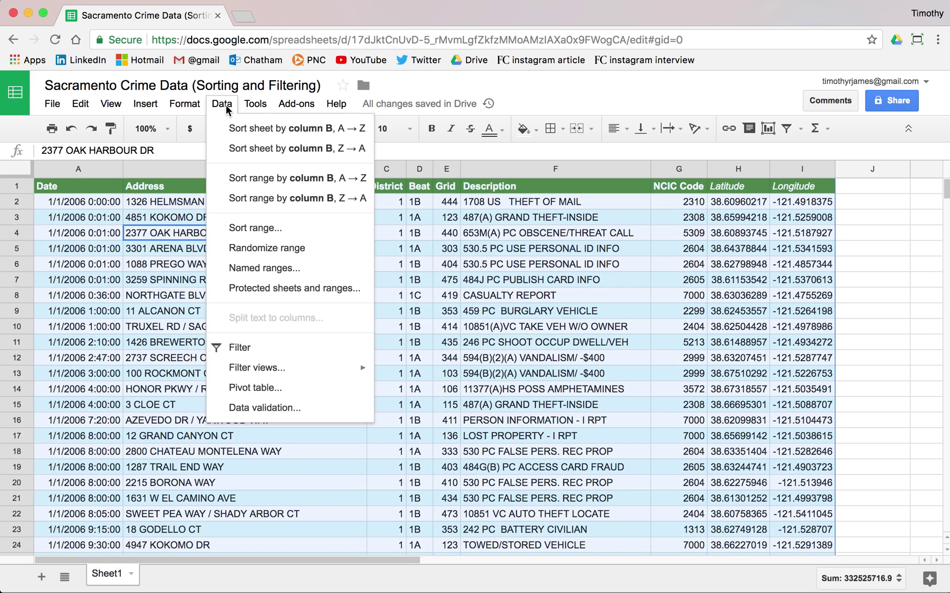
left_click(277, 228)
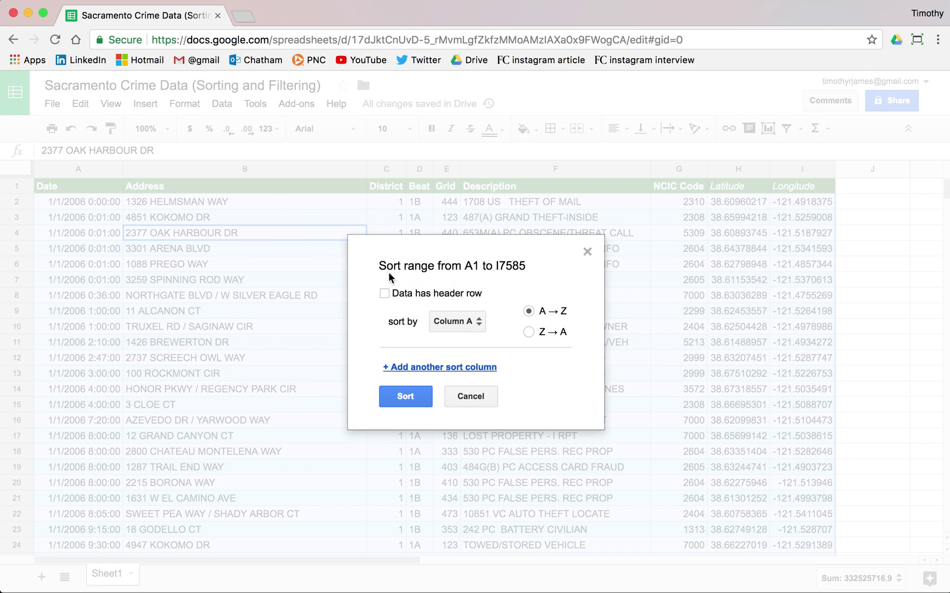
left_click(424, 295)
left_click(464, 322)
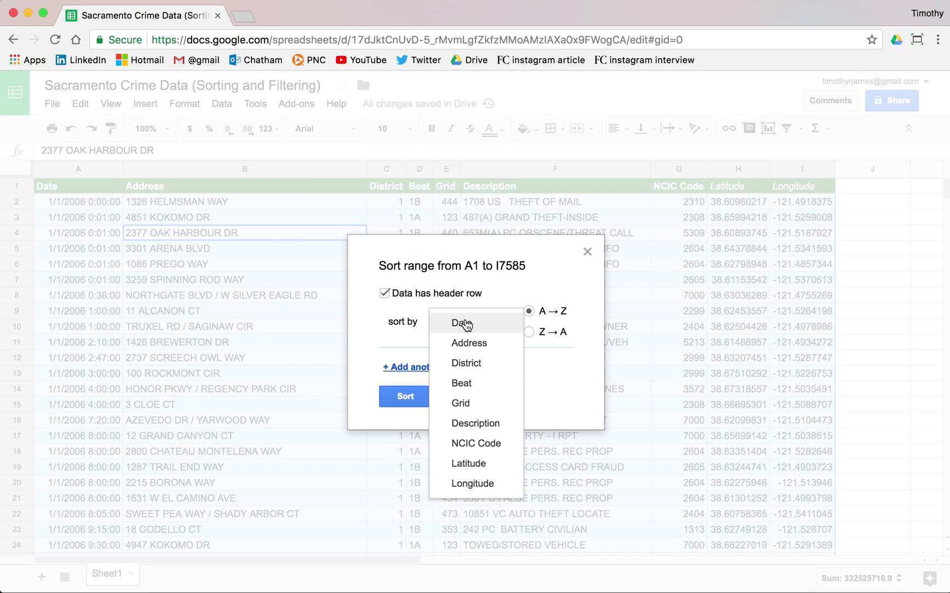
left_click(491, 365)
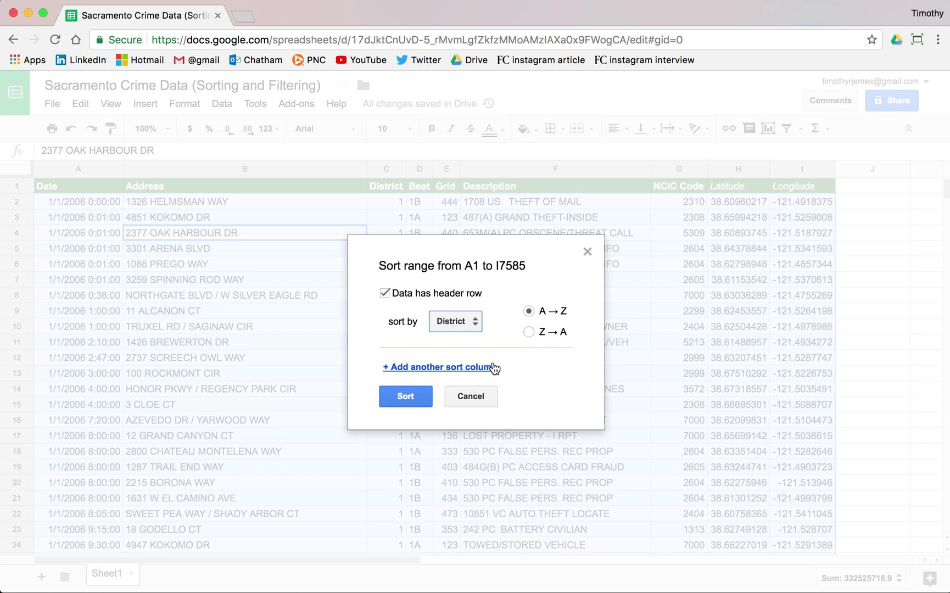
left_click(456, 368)
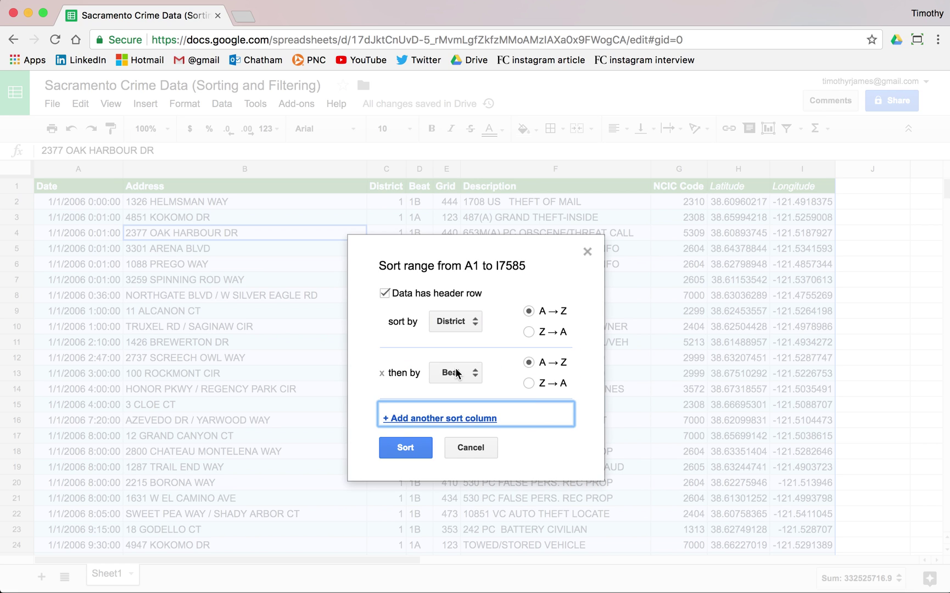
left_click(458, 374)
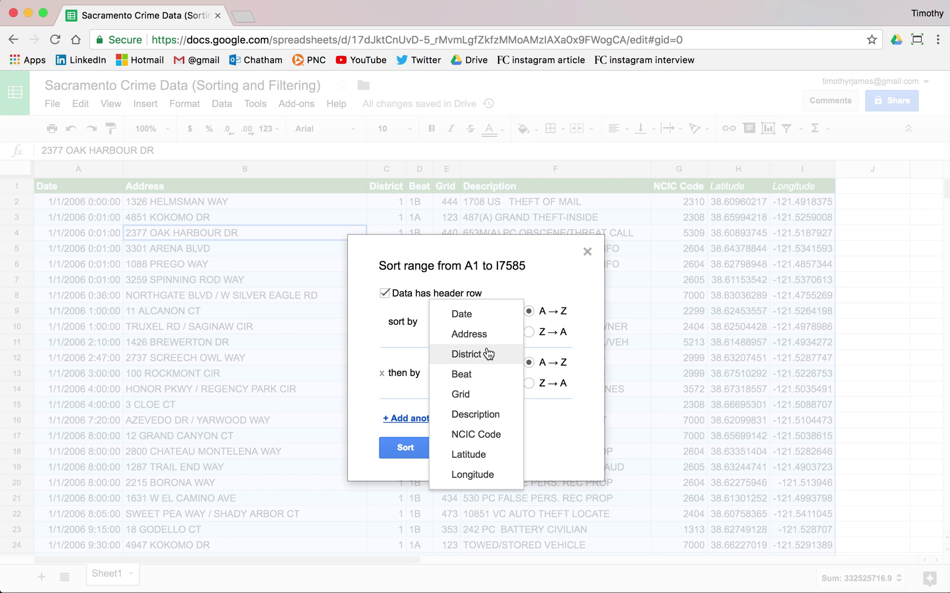
left_click(491, 375)
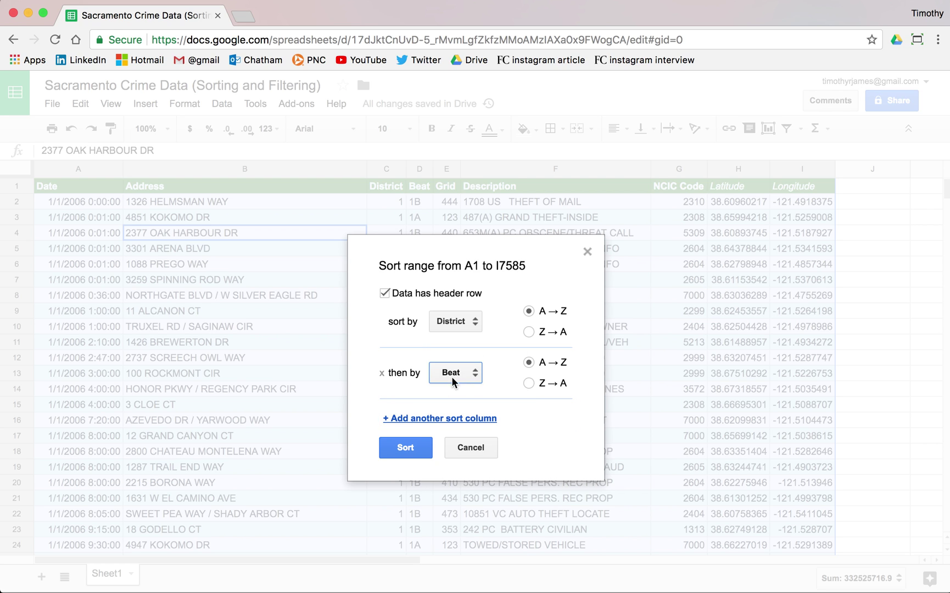
left_click(428, 420)
left_click(453, 424)
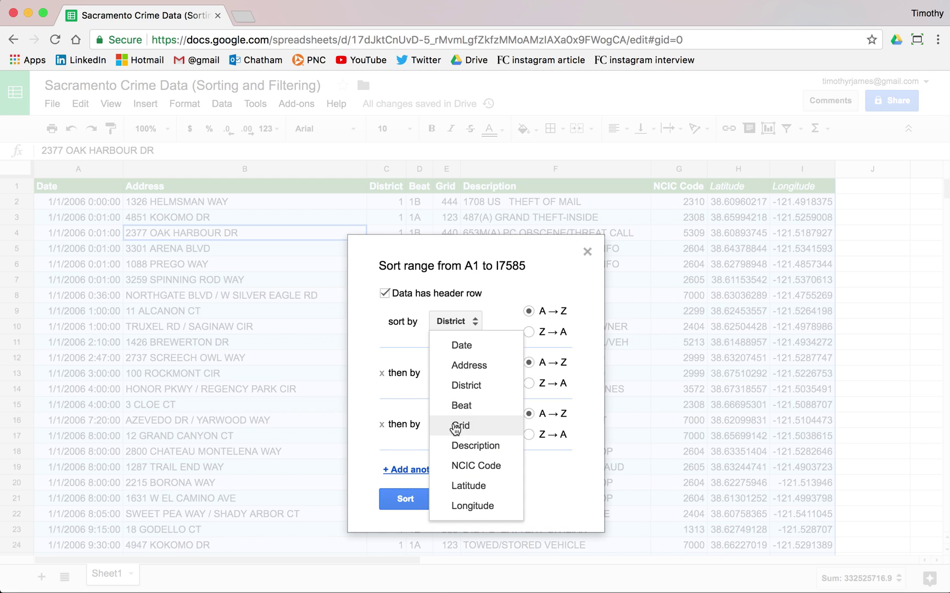
left_click(476, 347)
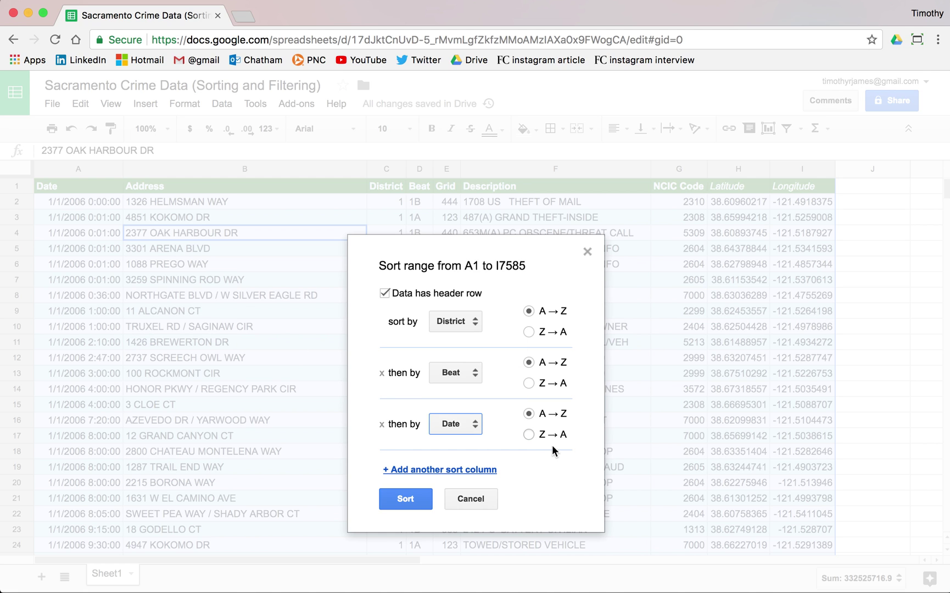
left_click(528, 435)
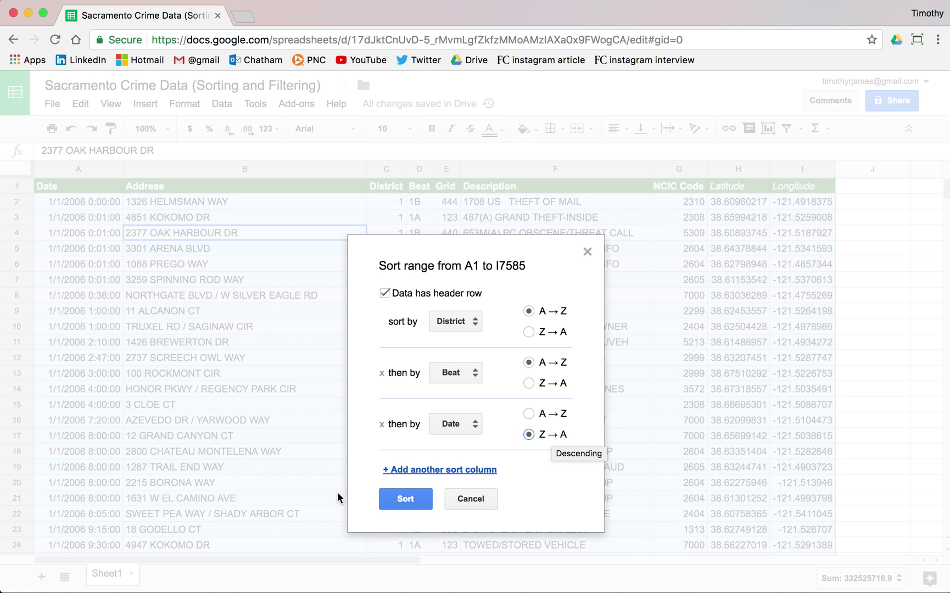
left_click(401, 500)
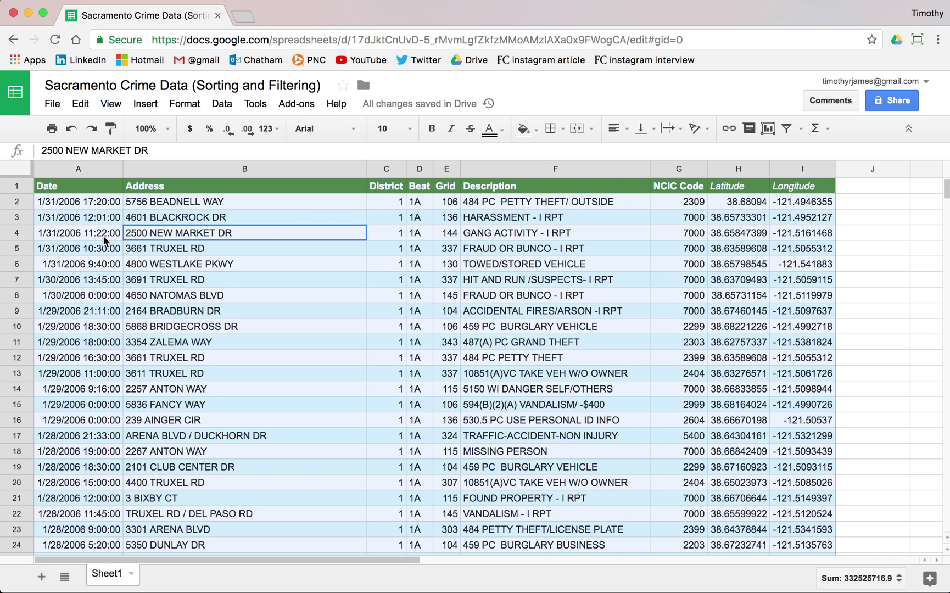
left_click(244, 219)
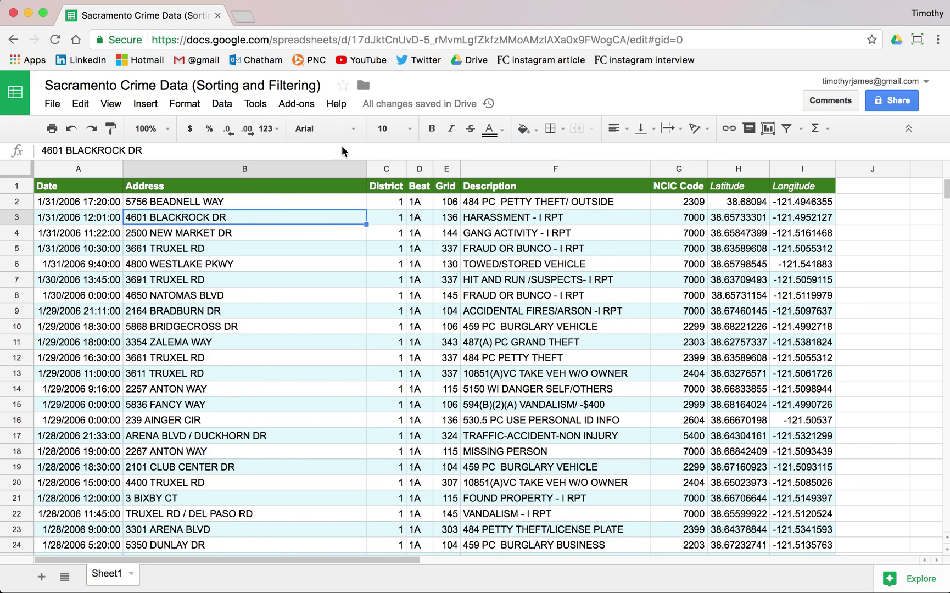
left_click(329, 235)
left_click(221, 106)
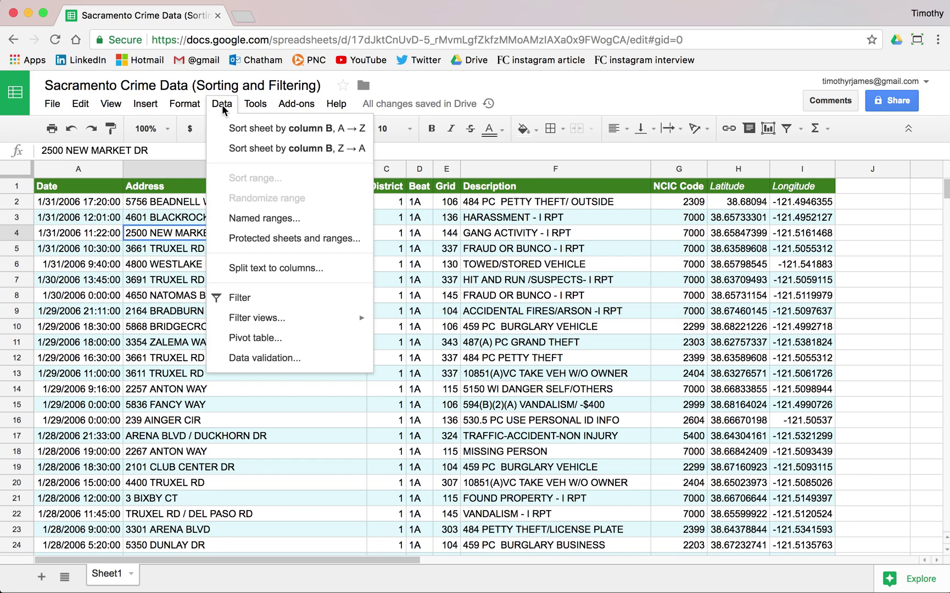
left_click(491, 219)
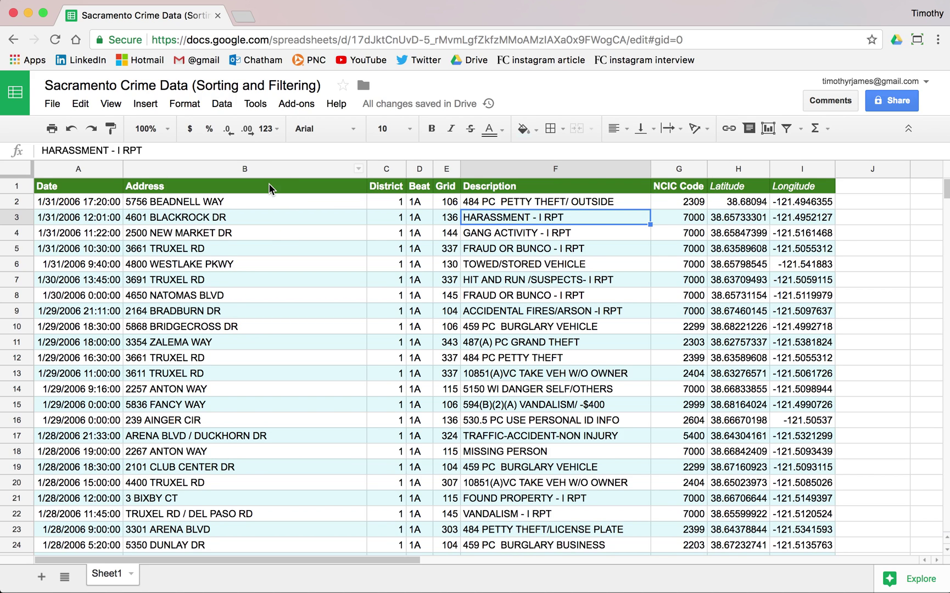
- Add filter buttons to every header column from Date to Longitude
left_click(449, 189)
left_click(235, 106)
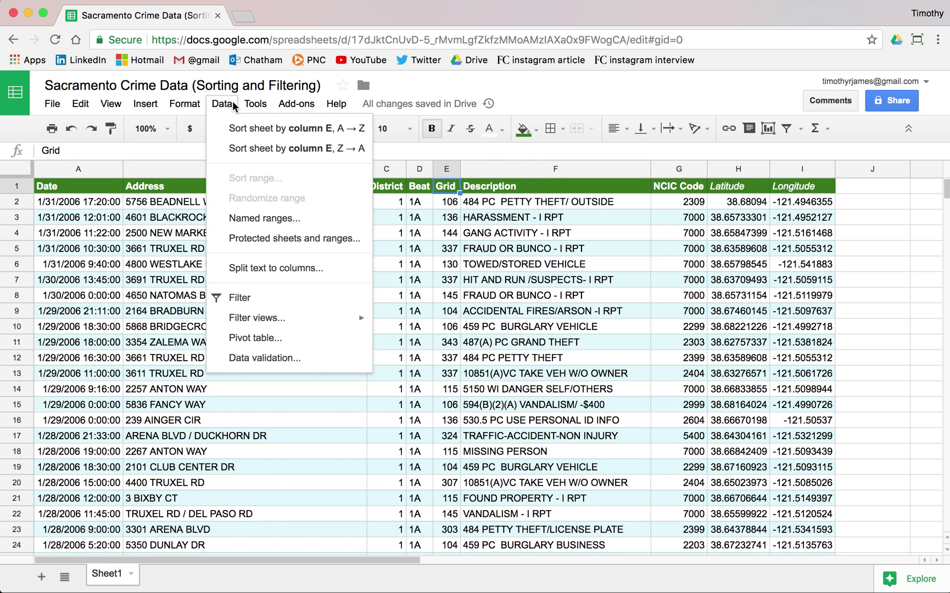
left_click(287, 310)
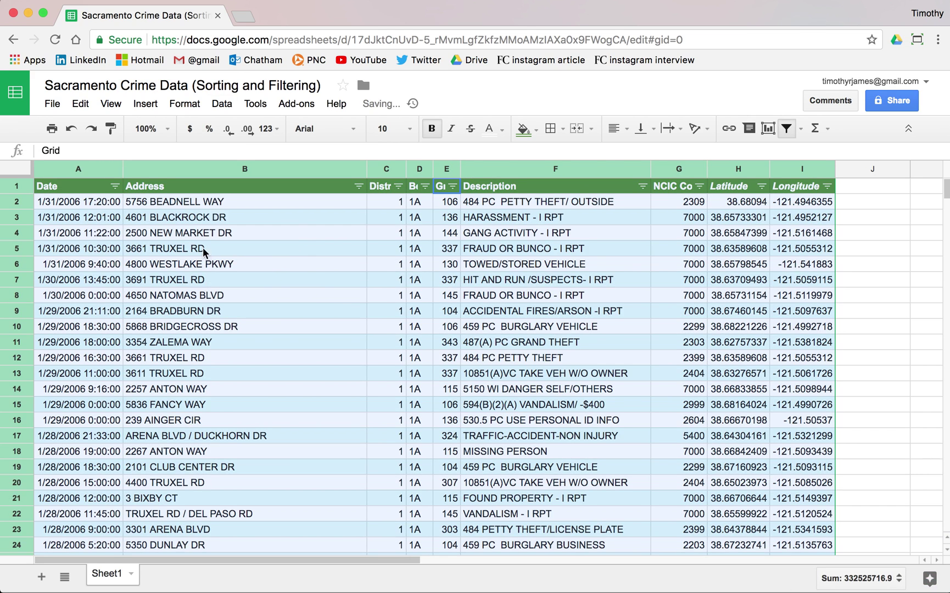
- Sort the rows by Date A→Z, oldest first, from the Date column's filter menu
left_click(220, 253)
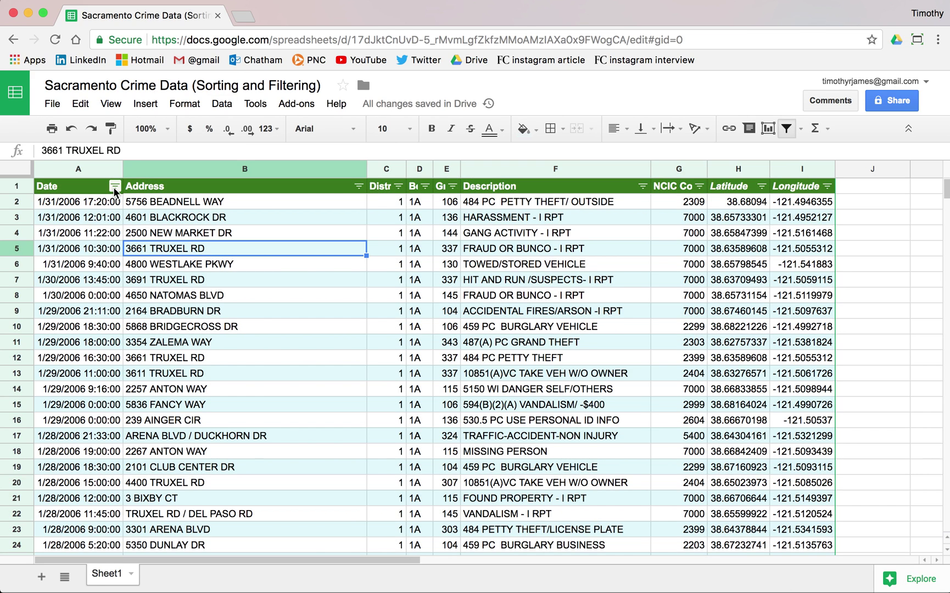
left_click(114, 187)
left_click(115, 187)
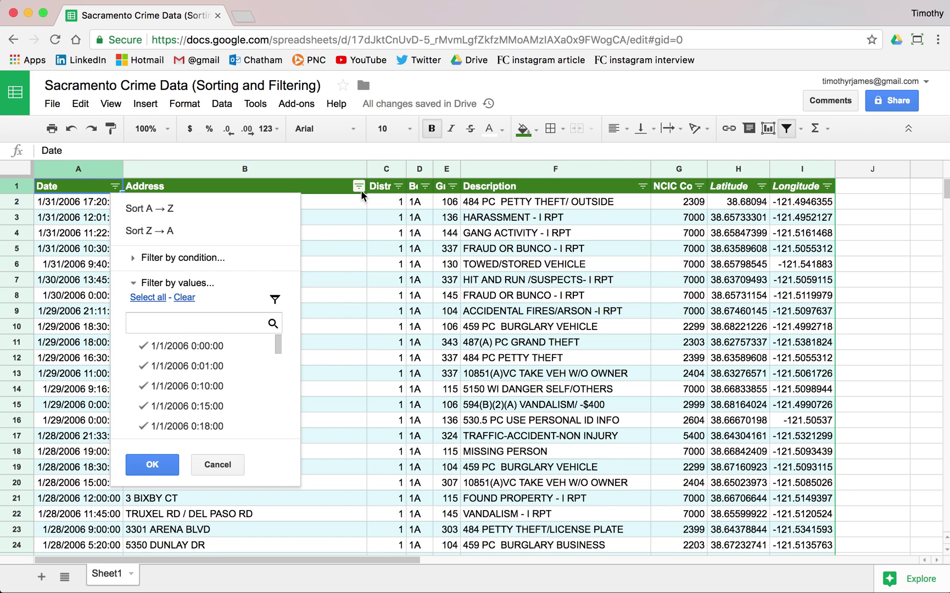
left_click(214, 213)
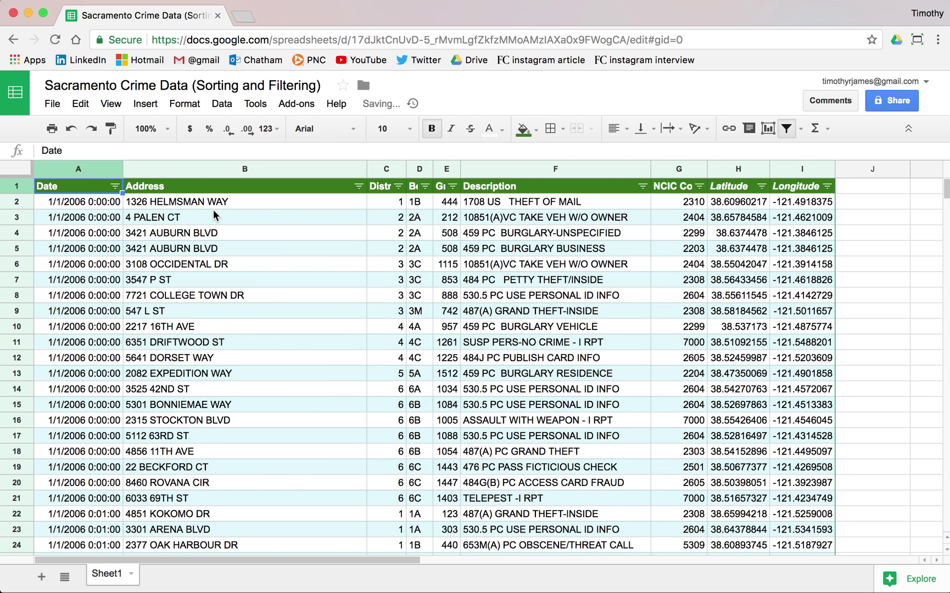
left_click(115, 186)
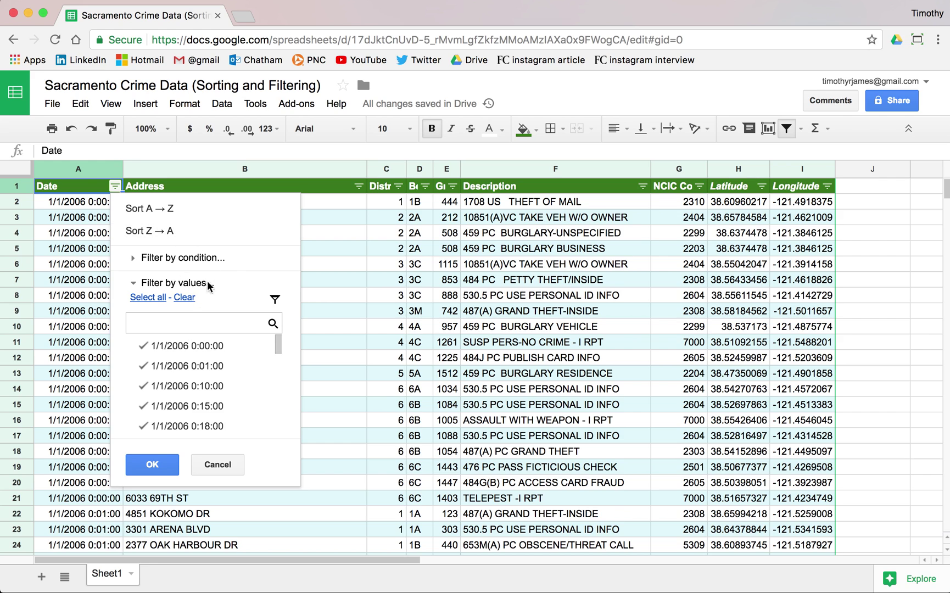
left_click(240, 468)
- Filter the NCIC Code column to only codes 1210, 1211, 1212 and 1299
left_click(666, 205)
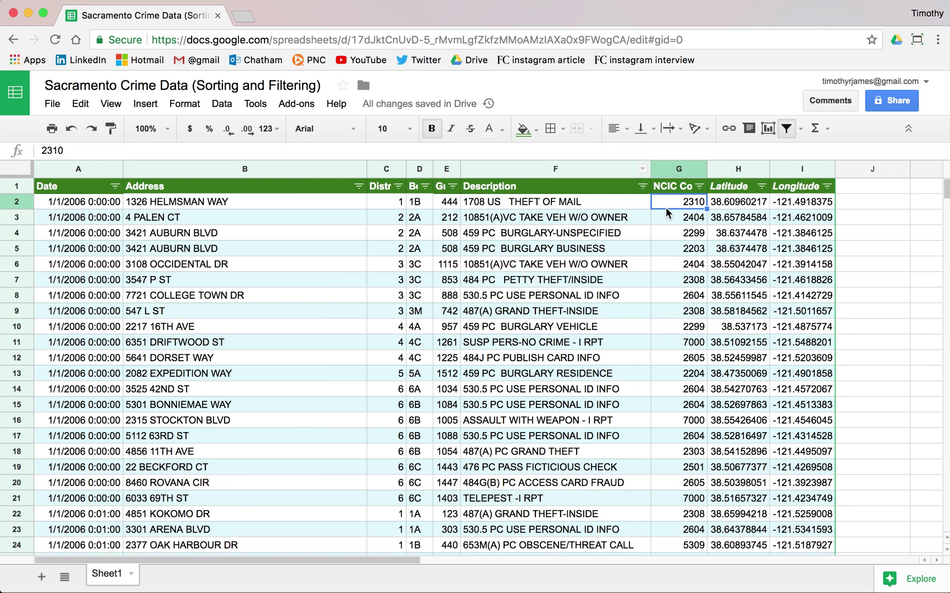
left_click(700, 186)
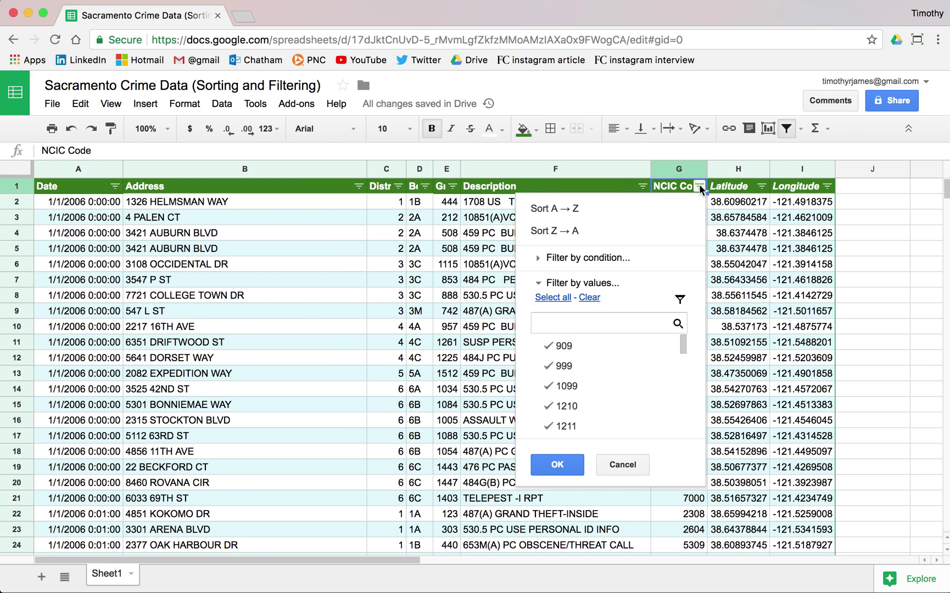
scroll(591, 382, "down", 1)
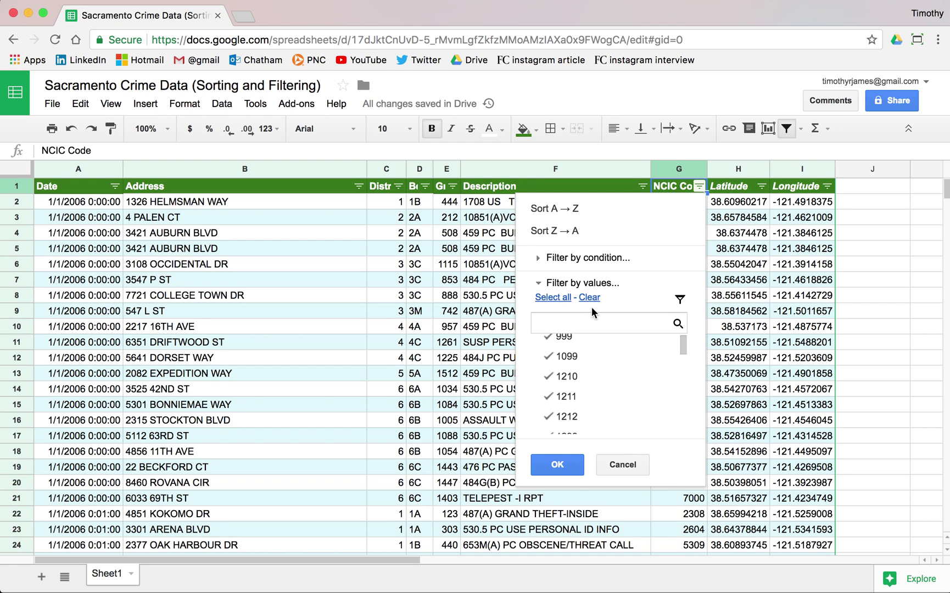
left_click(589, 298)
left_click(575, 376)
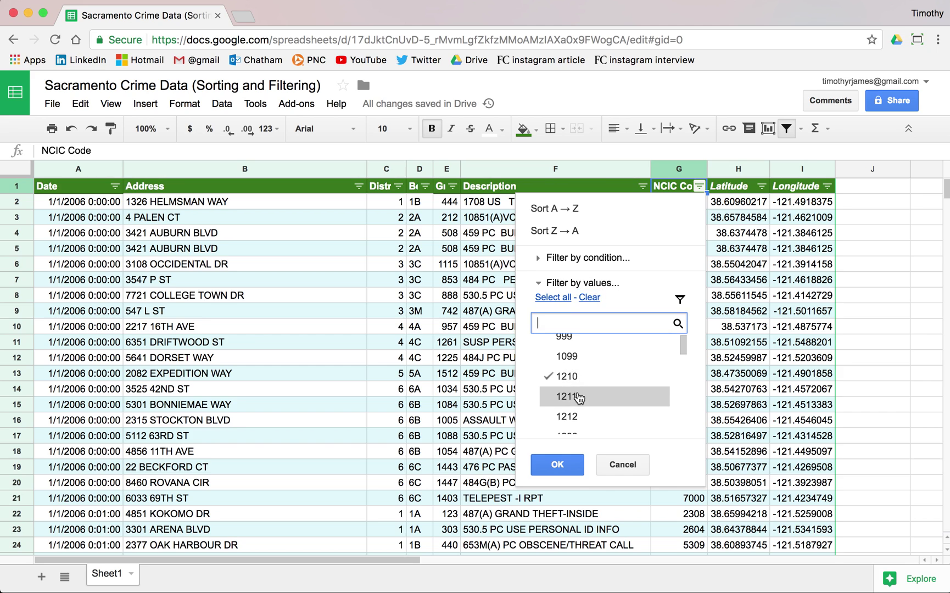
left_click(576, 396)
left_click(576, 416)
scroll(577, 421, "down", 2)
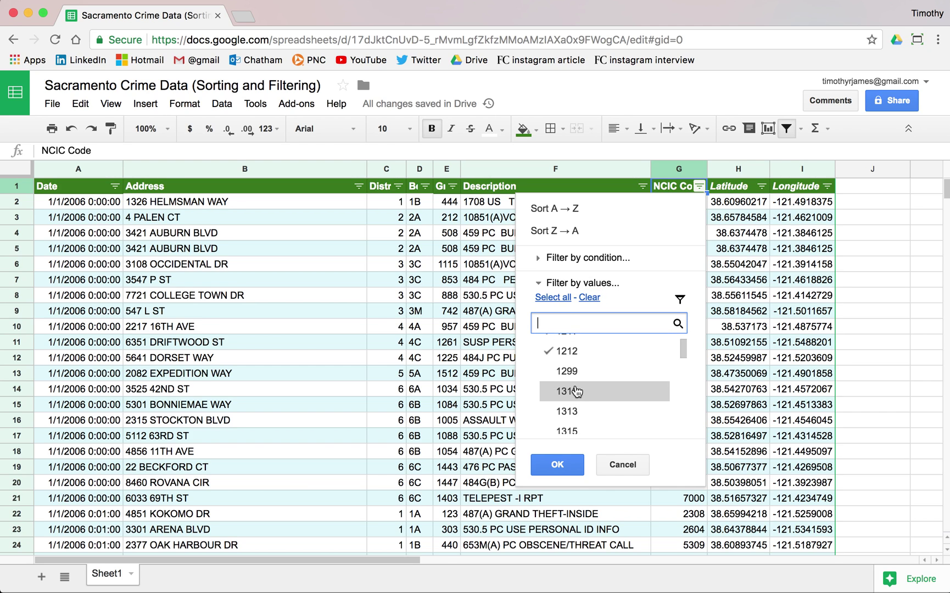
left_click(575, 372)
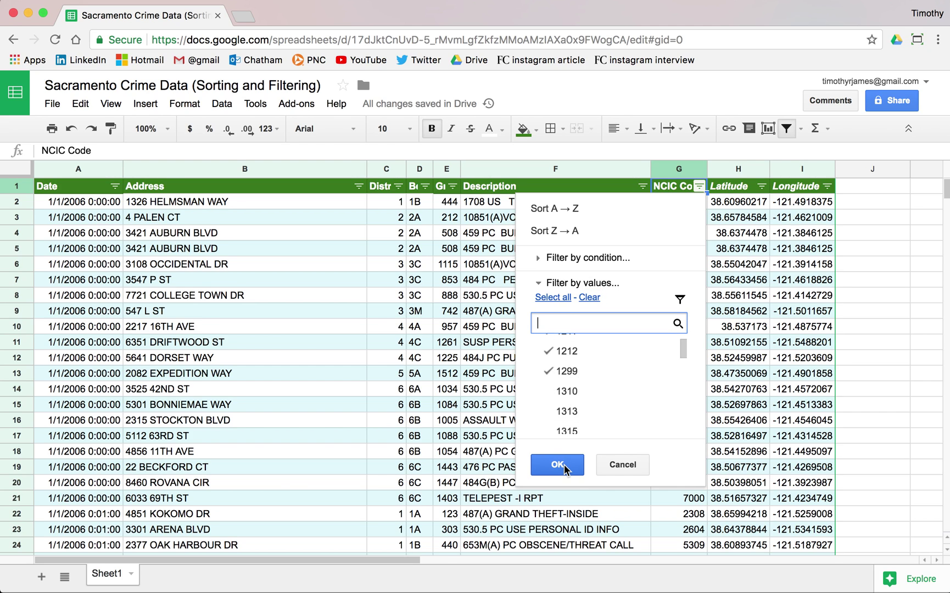
left_click(564, 467)
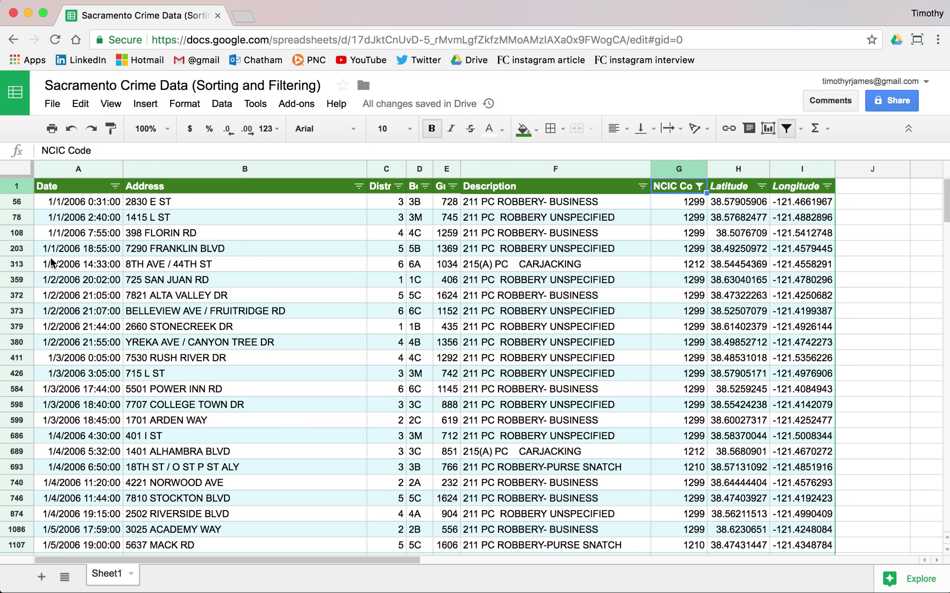
- Scroll through the filtered robbery and carjacking rows, checking an NCIC code, then back up
scroll(697, 252, "down", 6)
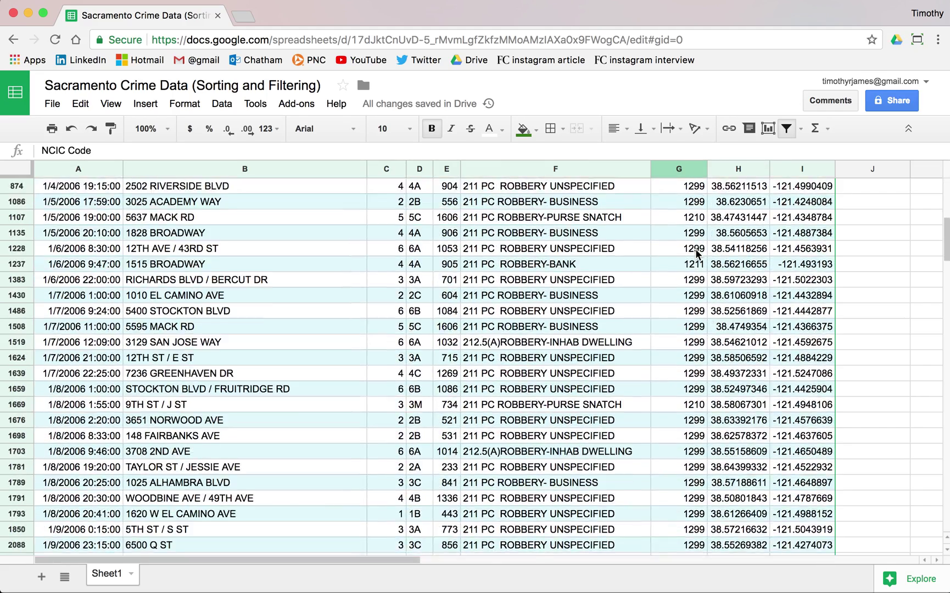
scroll(696, 254, "down", 10)
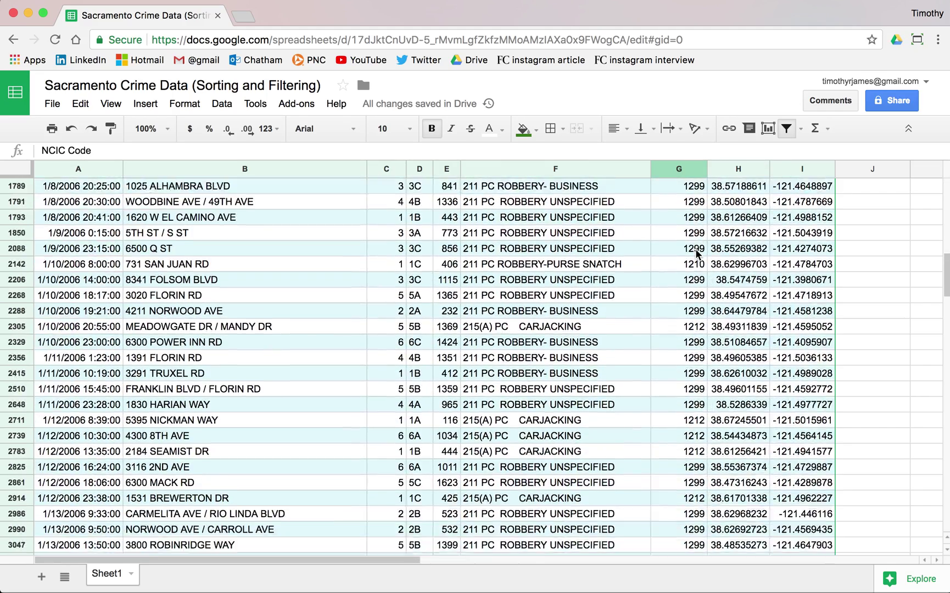
scroll(696, 254, "down", 5)
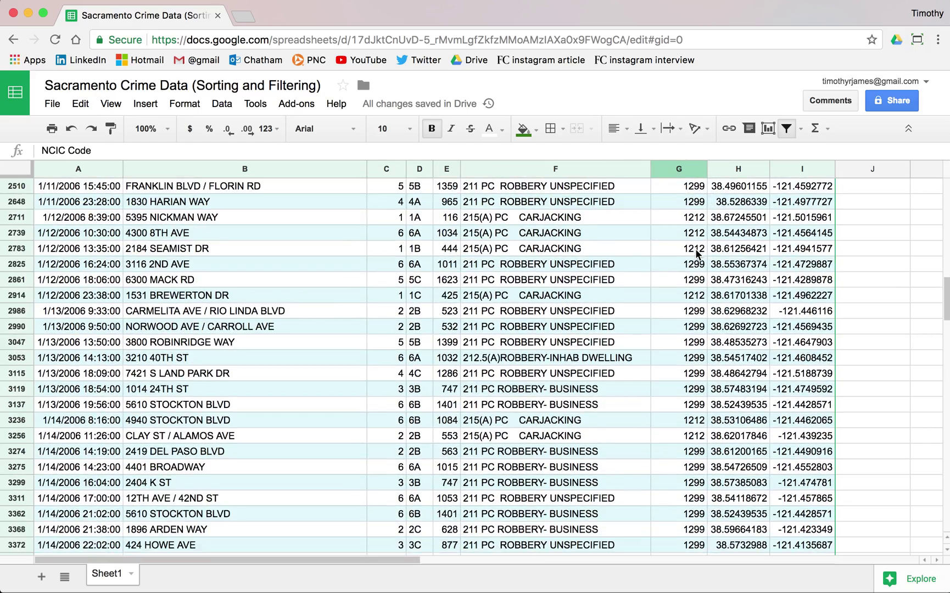
left_click(670, 295)
scroll(670, 296, "down", 6)
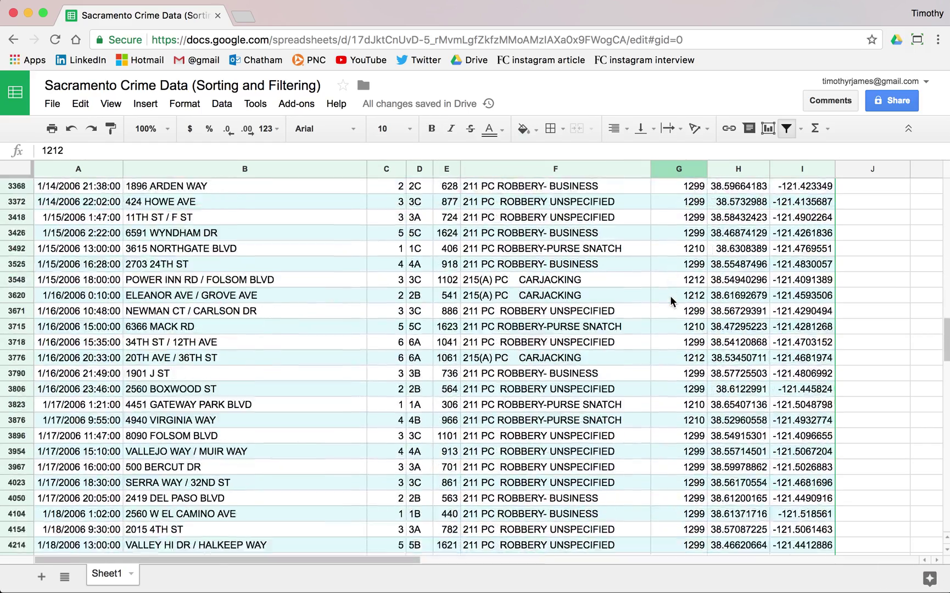
scroll(670, 295, "down", 15)
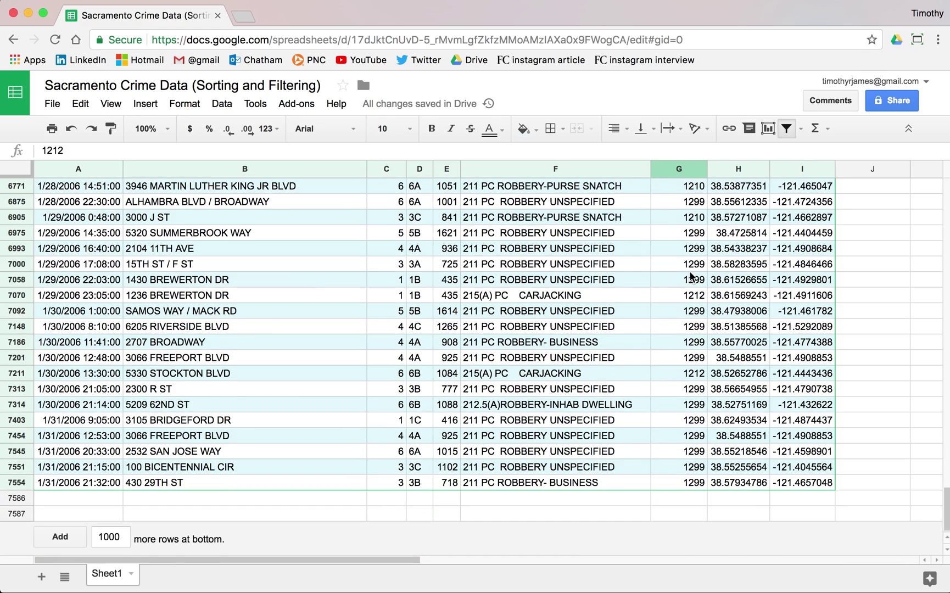
scroll(693, 276, "up", 1)
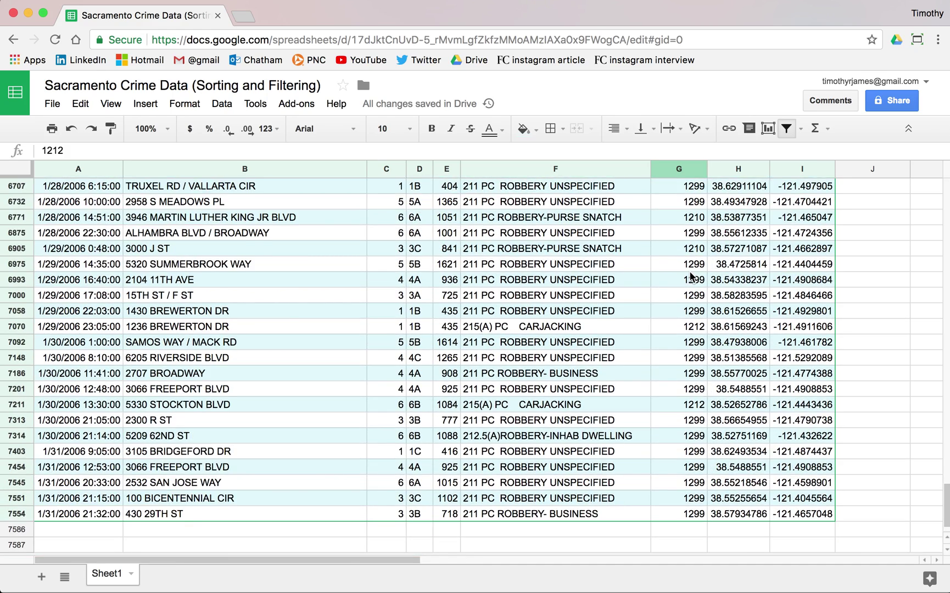
scroll(692, 276, "up", 20)
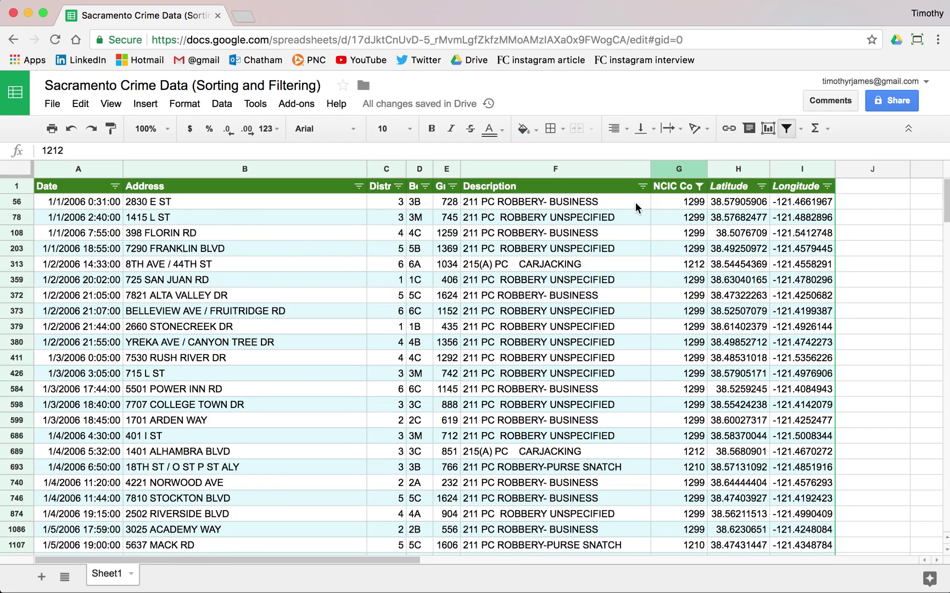
- Filter the District column to show only districts 1, 2 and 3
left_click(398, 186)
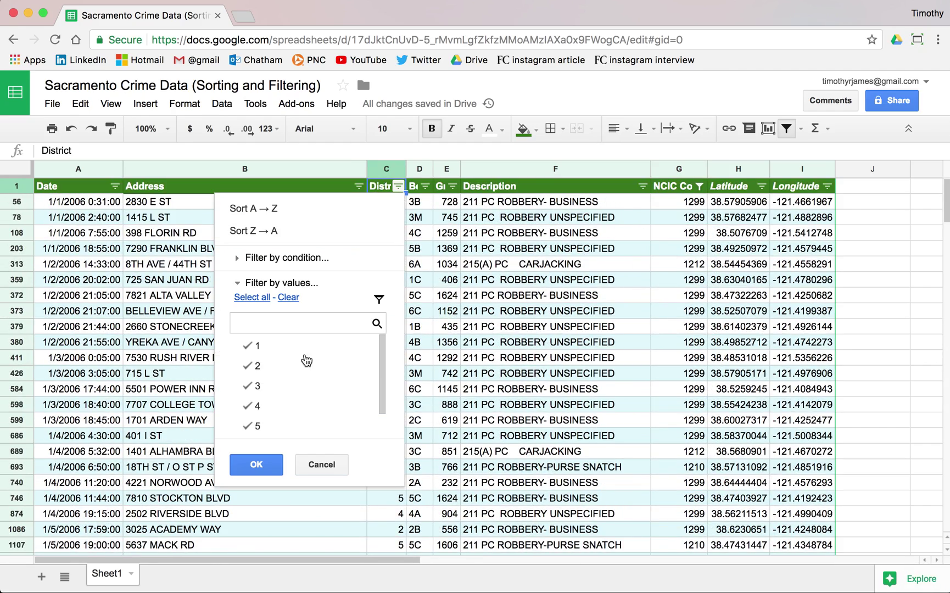
left_click(289, 297)
left_click(254, 345)
left_click(259, 373)
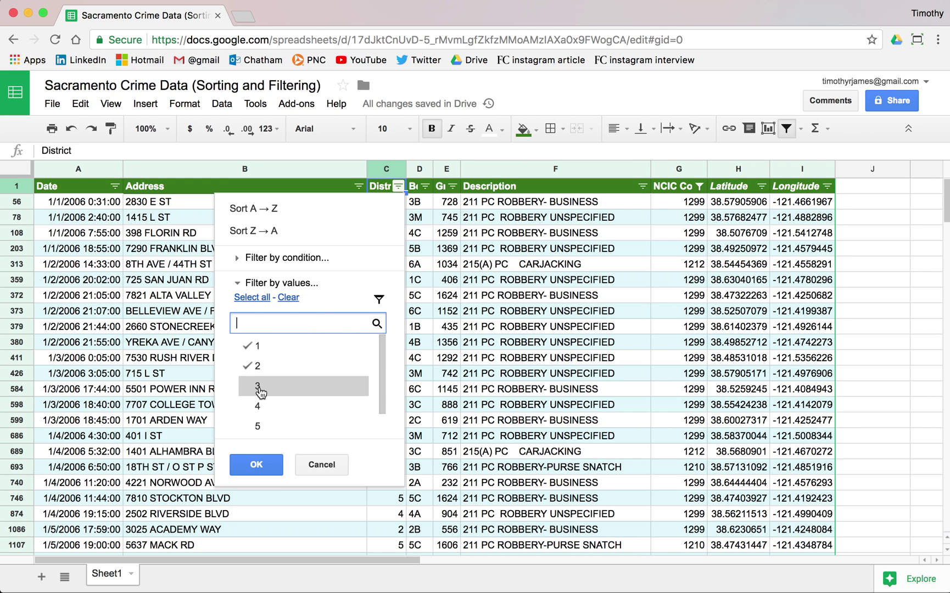
left_click(258, 387)
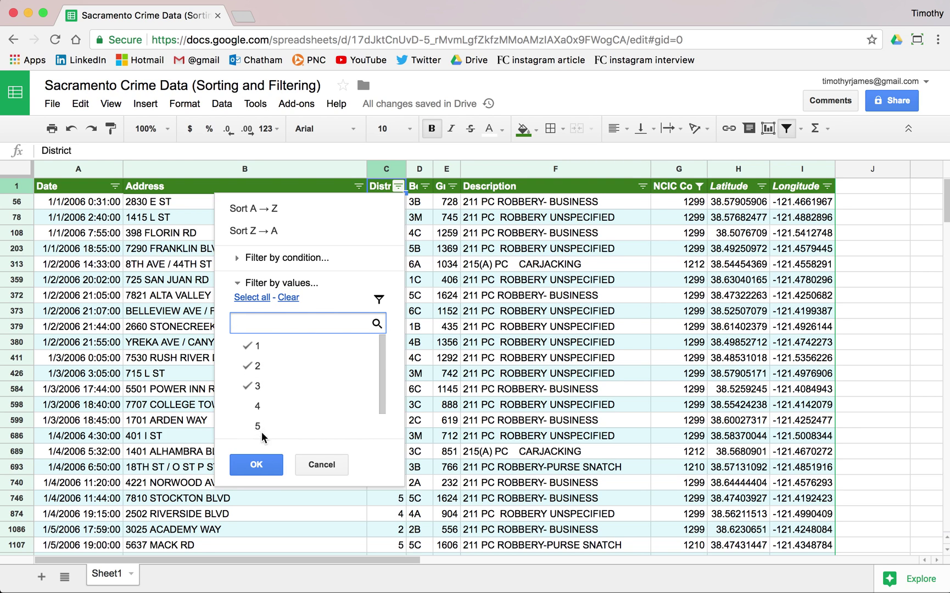
left_click(263, 468)
- Reset the District filter to include every district again
left_click(399, 187)
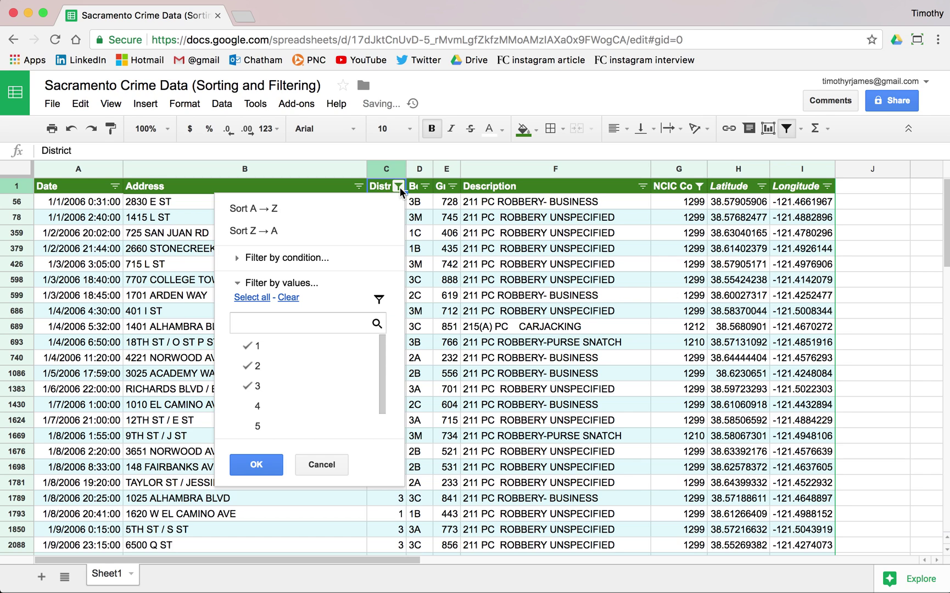
left_click(252, 297)
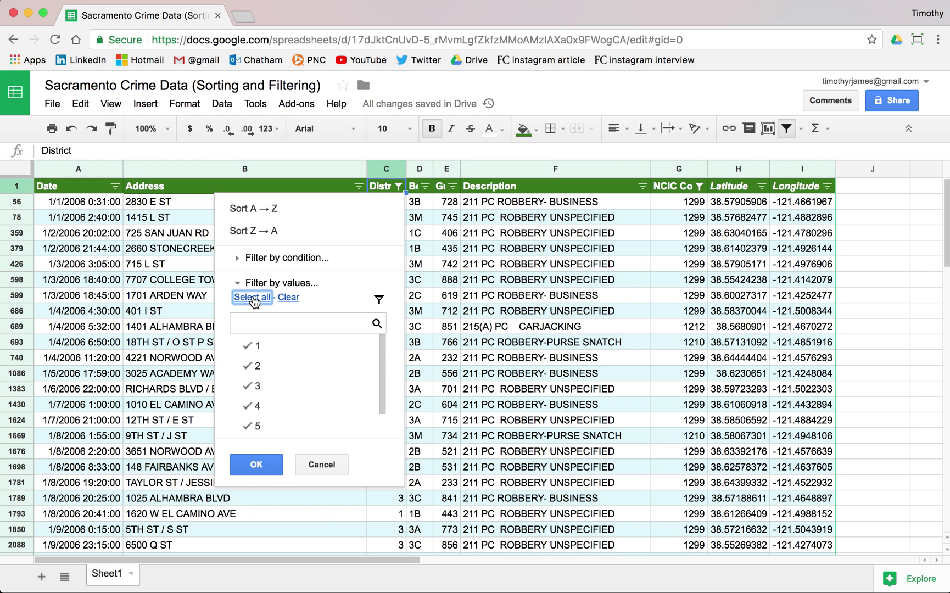
left_click(262, 462)
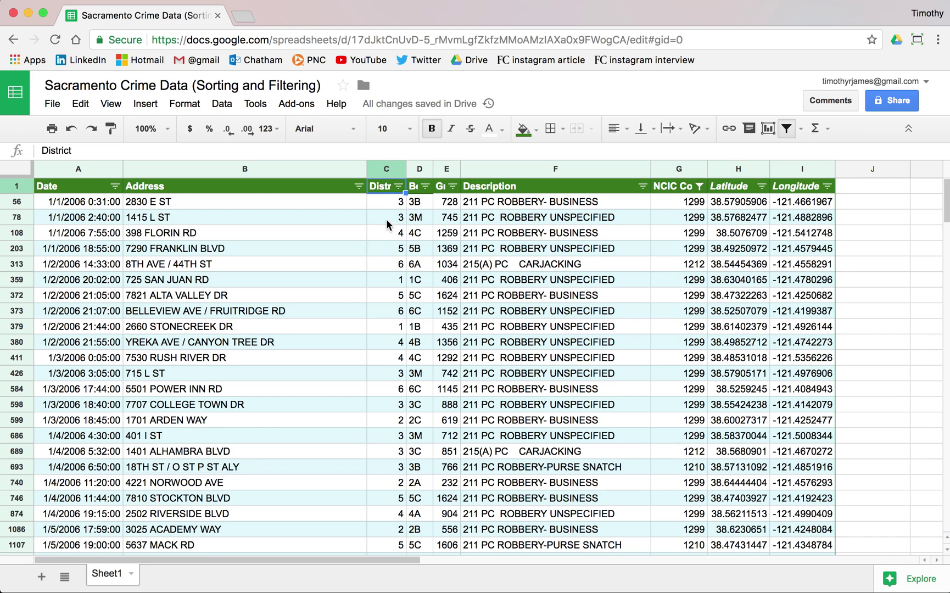
left_click(398, 186)
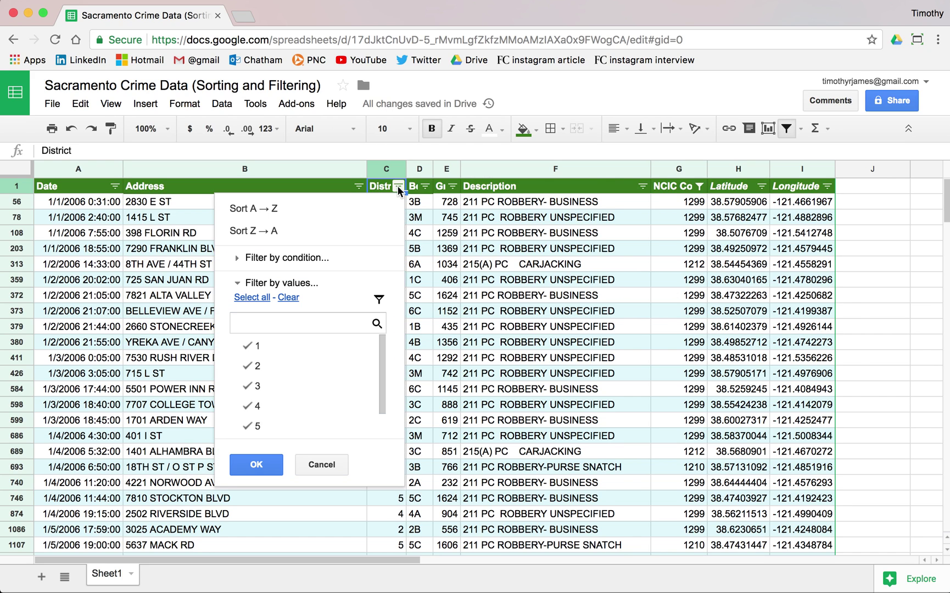
left_click(437, 235)
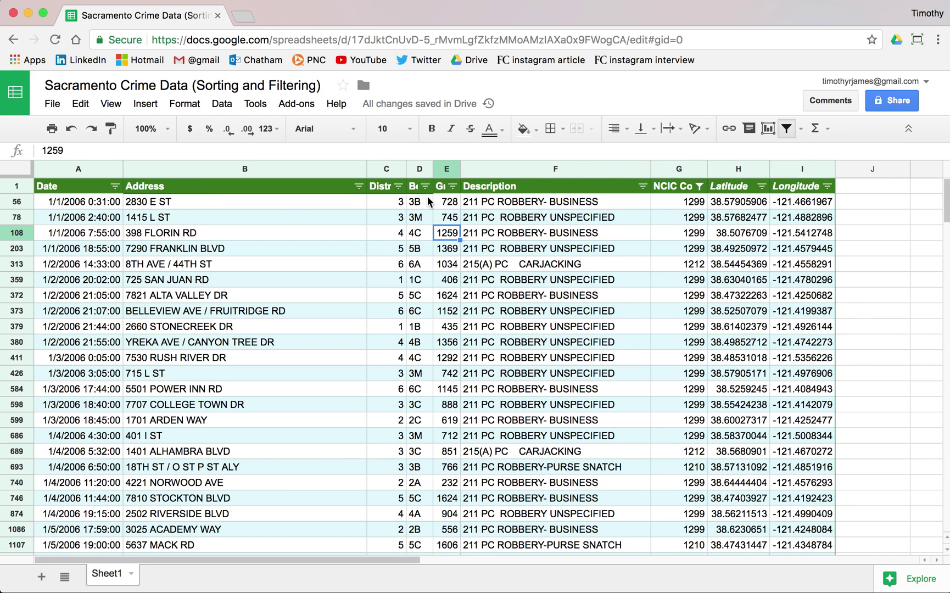
left_click(397, 186)
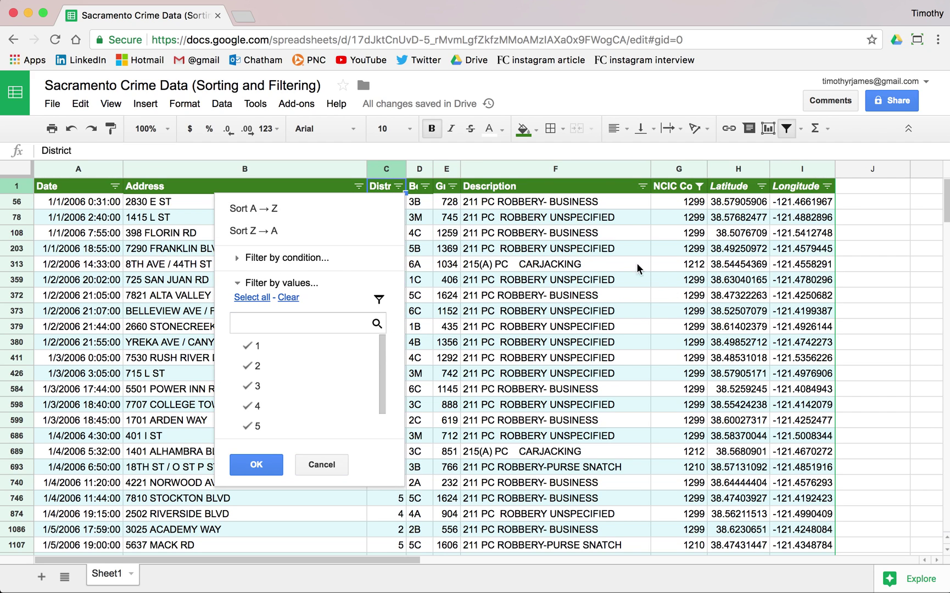
- Filter District by condition Is between, with 2 and 5 as the bounds
left_click(250, 259)
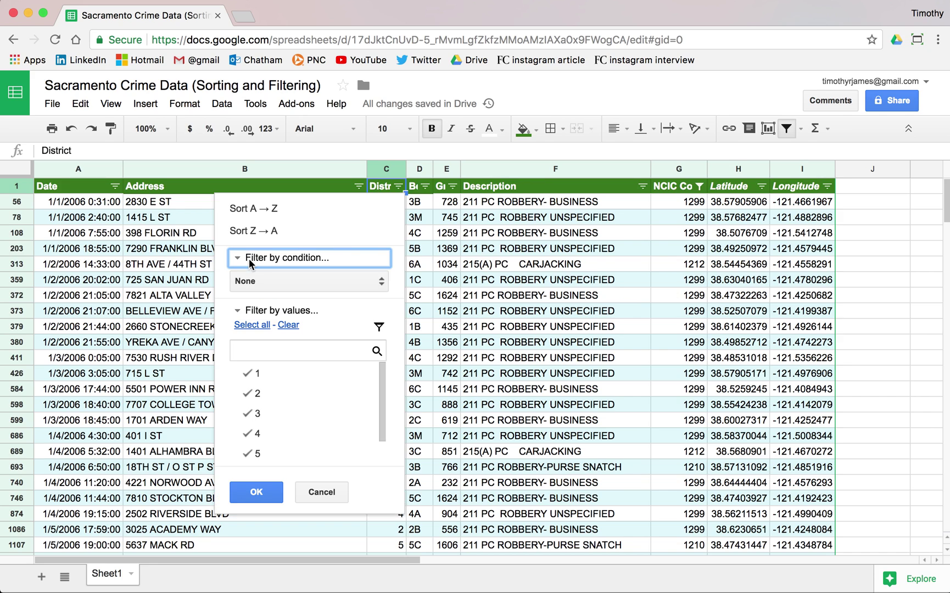
left_click(267, 277)
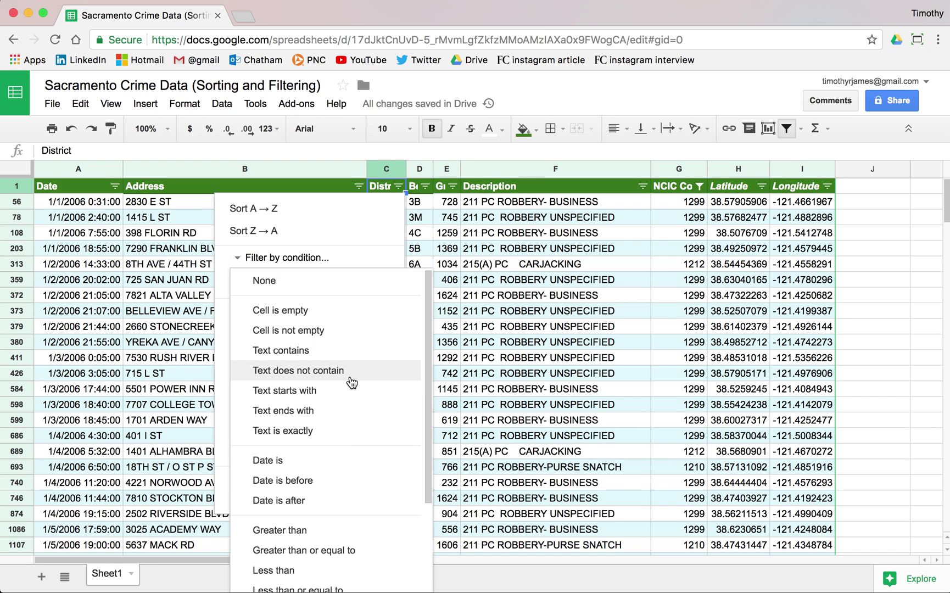
scroll(324, 387, "down", 5)
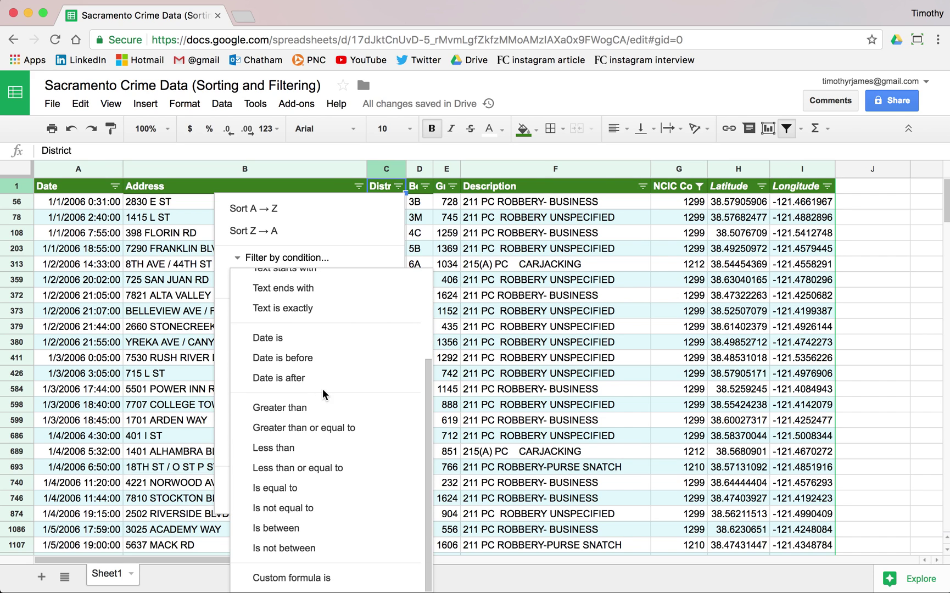
left_click(311, 529)
left_click(314, 307)
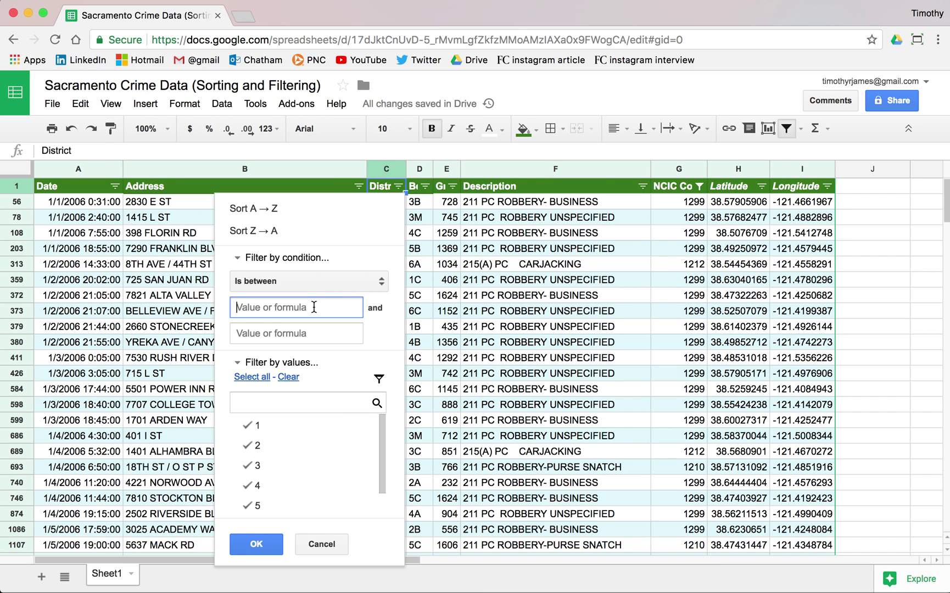
type("2")
left_click(306, 330)
type("5")
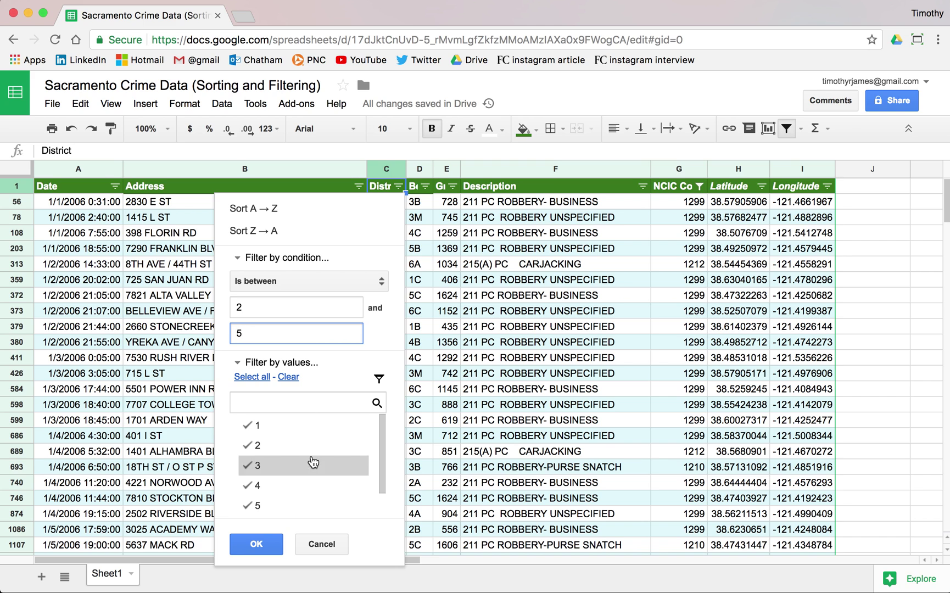
left_click(251, 542)
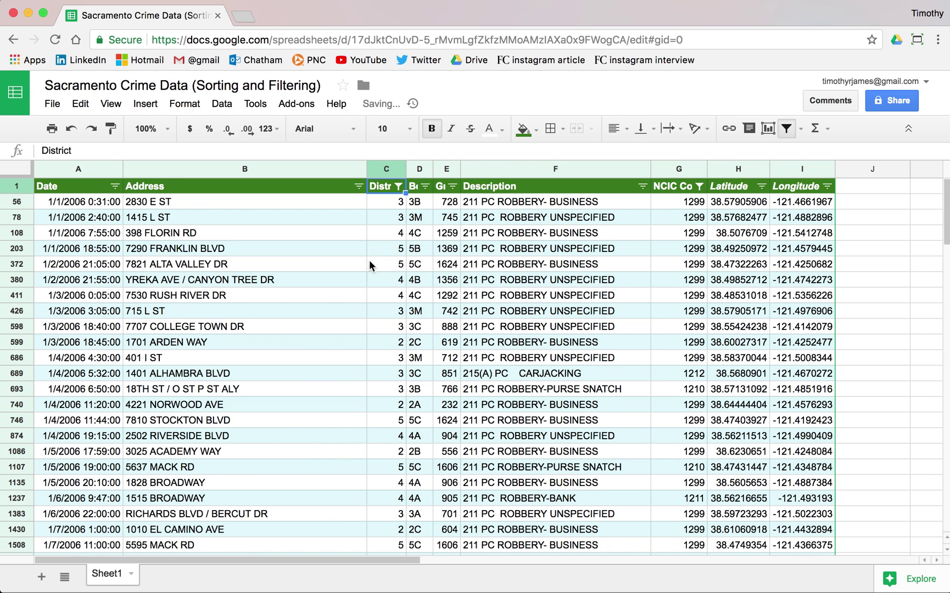
scroll(359, 242, "down", 5)
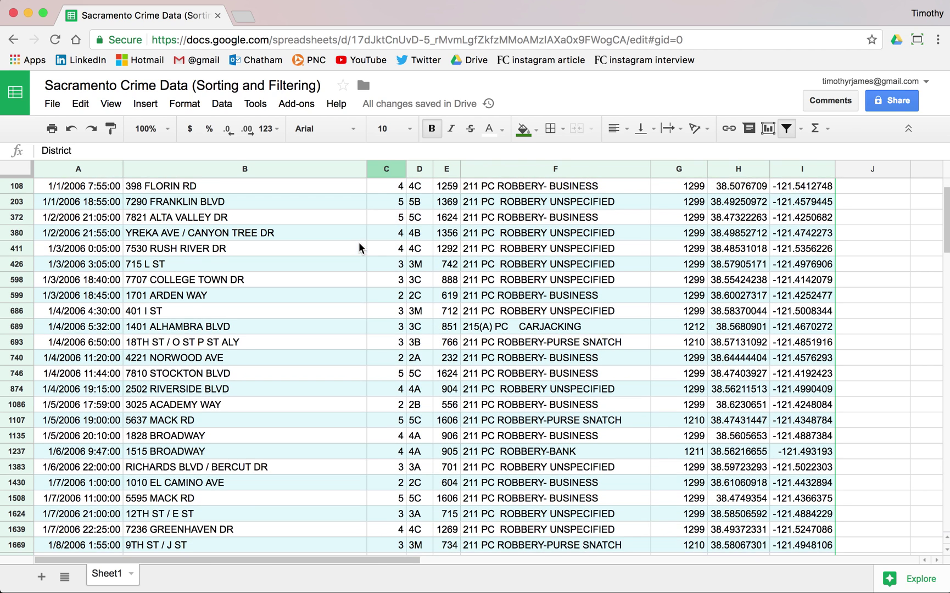
scroll(359, 242, "up", 5)
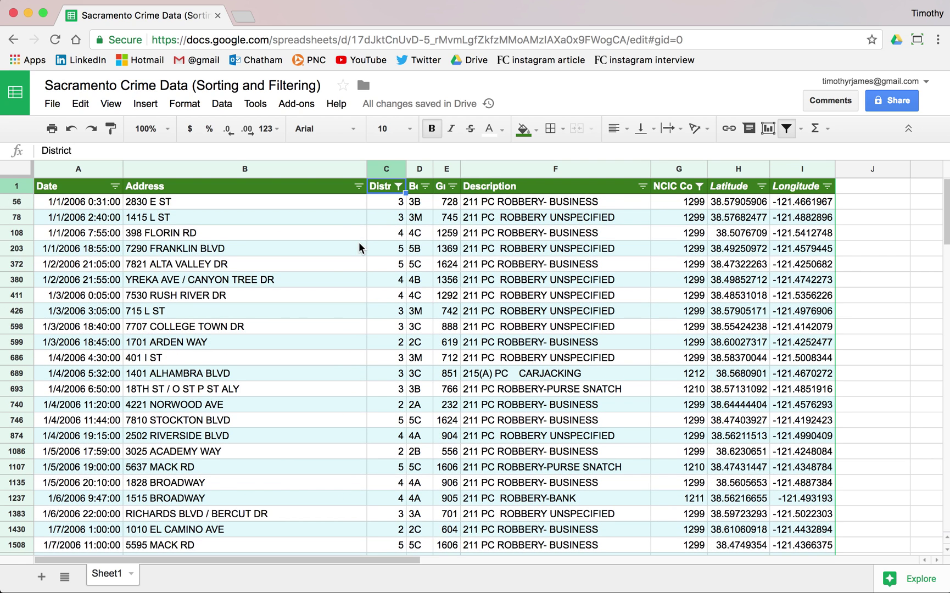
left_click(378, 208)
- Review the District filter's between 2 and 5 condition, then close it without changes
left_click(398, 186)
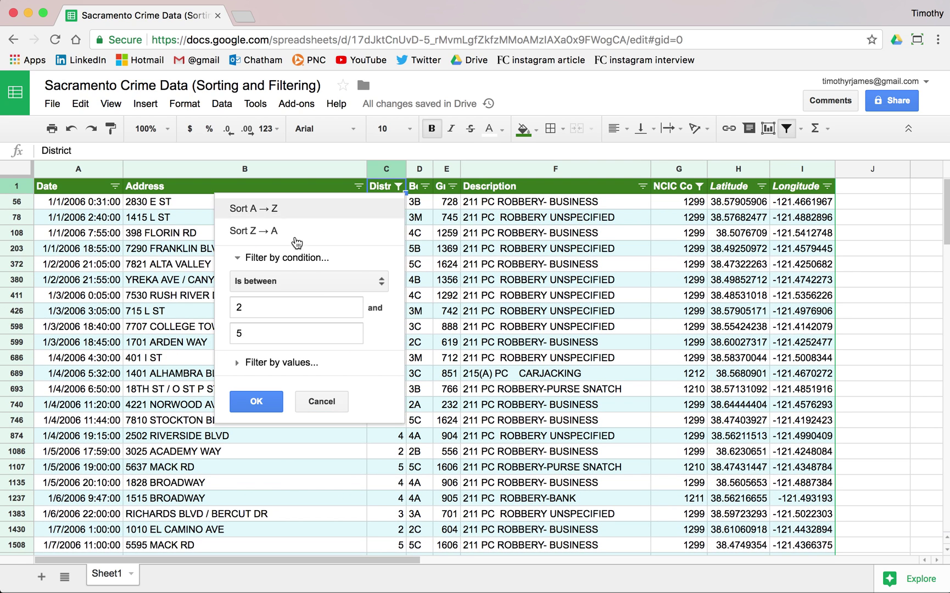
left_click(323, 278)
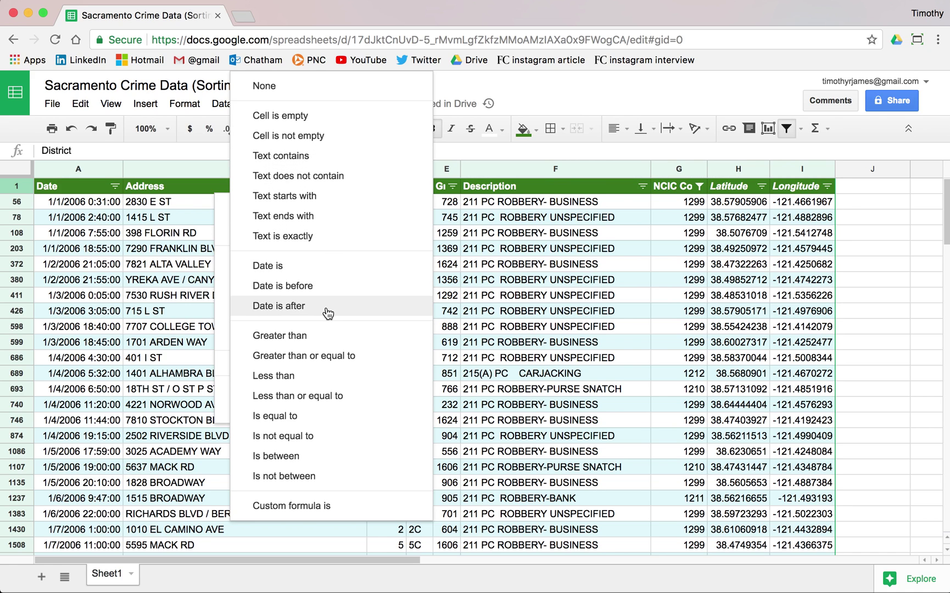
key("Escape")
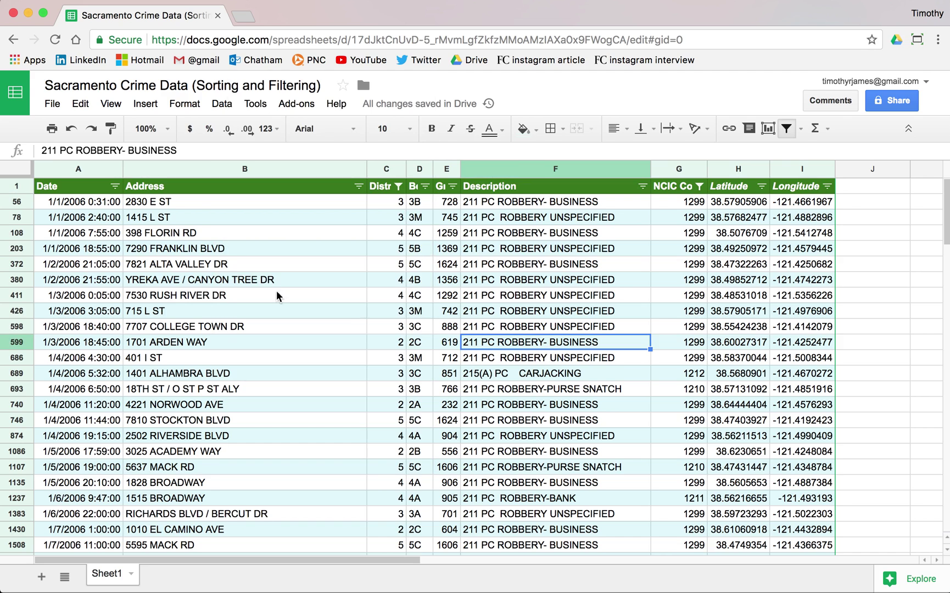
- Filter the Date column with the condition 'Date is before' today
left_click(116, 186)
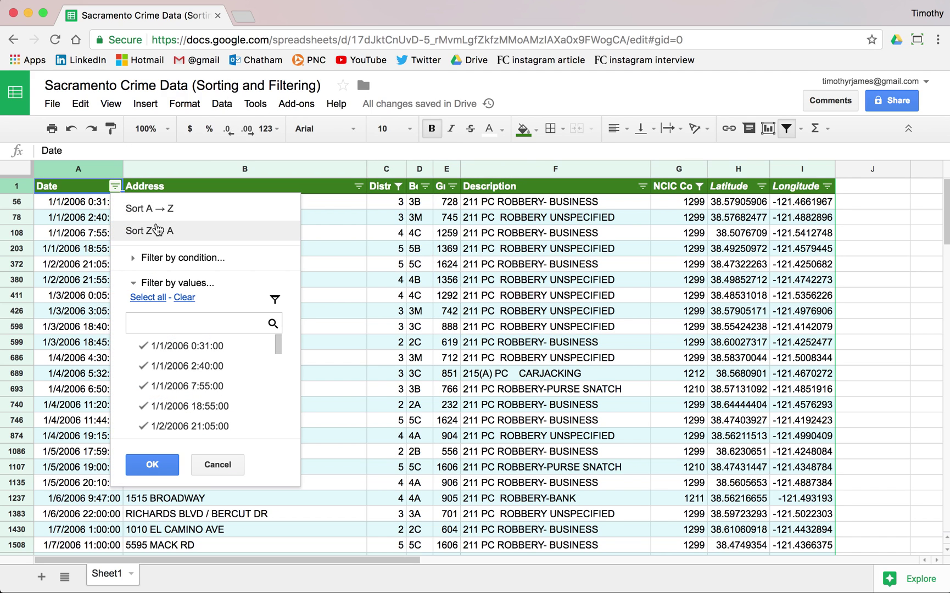
left_click(175, 257)
left_click(174, 281)
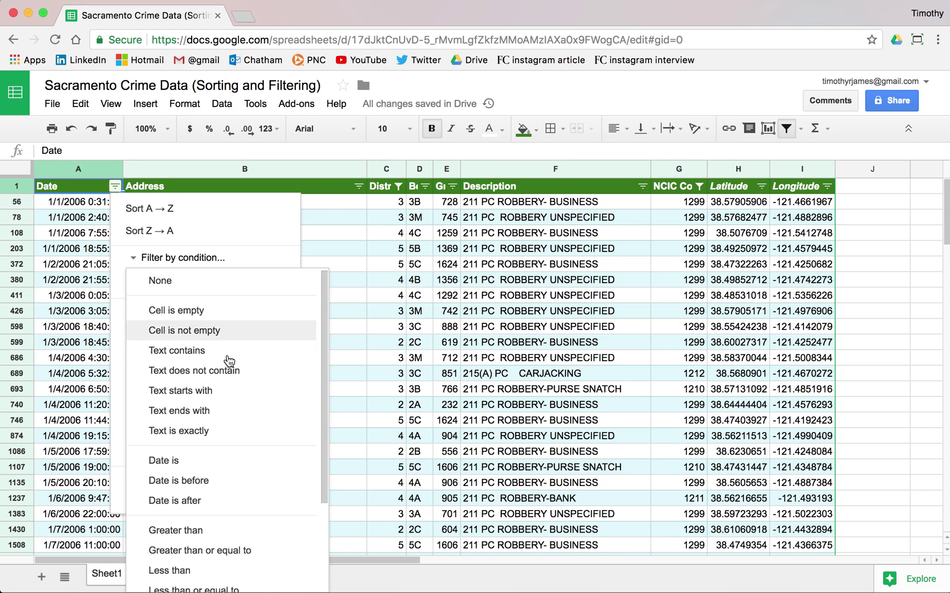
scroll(230, 361, "down", 3)
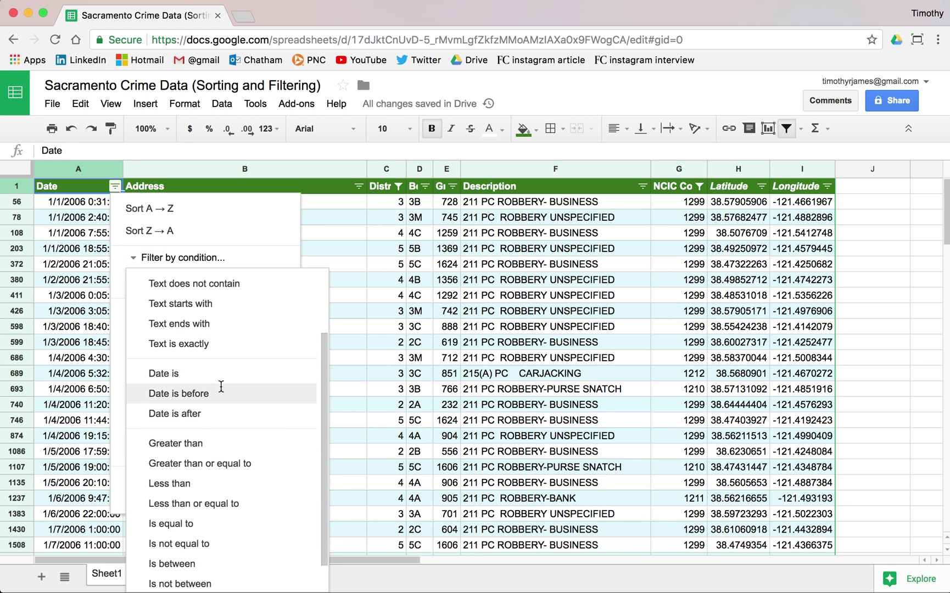
left_click(221, 387)
left_click(211, 377)
type("Janua")
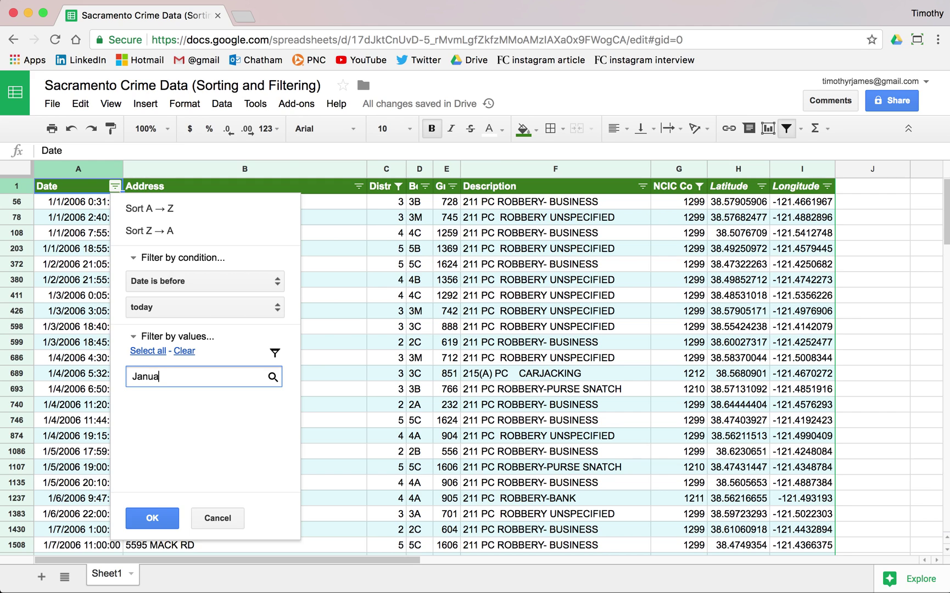
type("ry 15, 201")
key("BackSpace")
type("006")
left_click(164, 521)
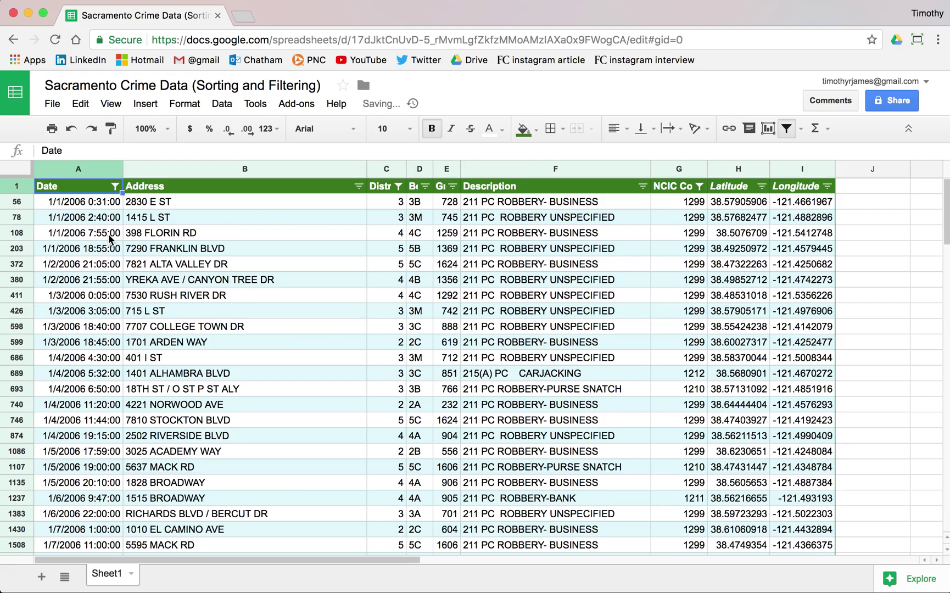
- Scroll through the filtered robbery rows, checking the 1/15/2006 16:28:00 entry
scroll(108, 234, "down", 15)
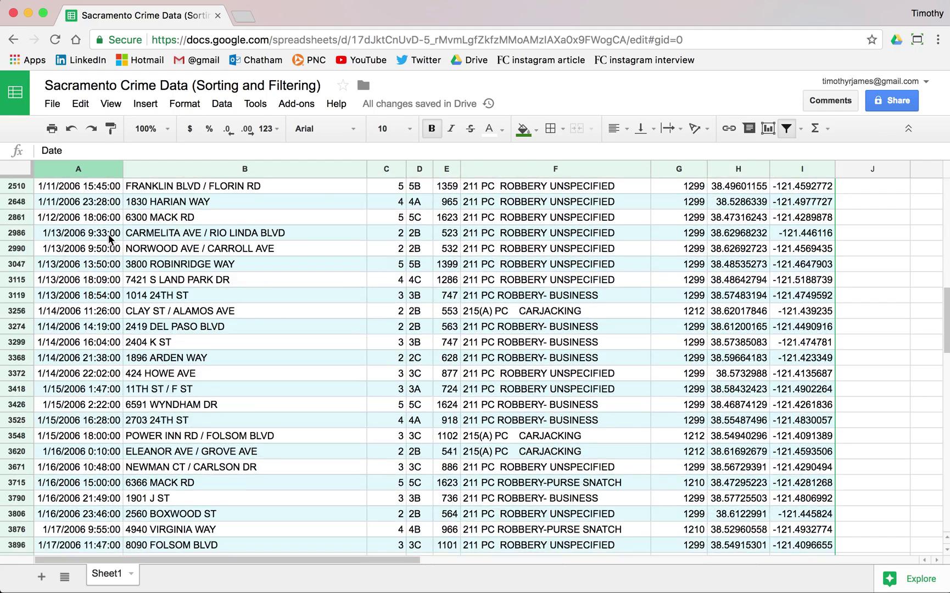
left_click(65, 421)
scroll(66, 420, "down", 3)
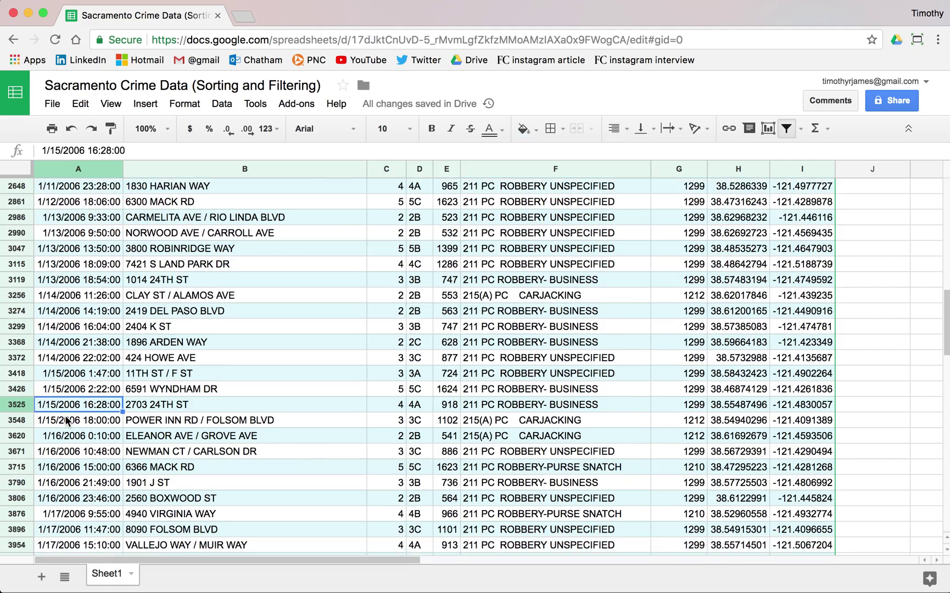
scroll(83, 302, "up", 10)
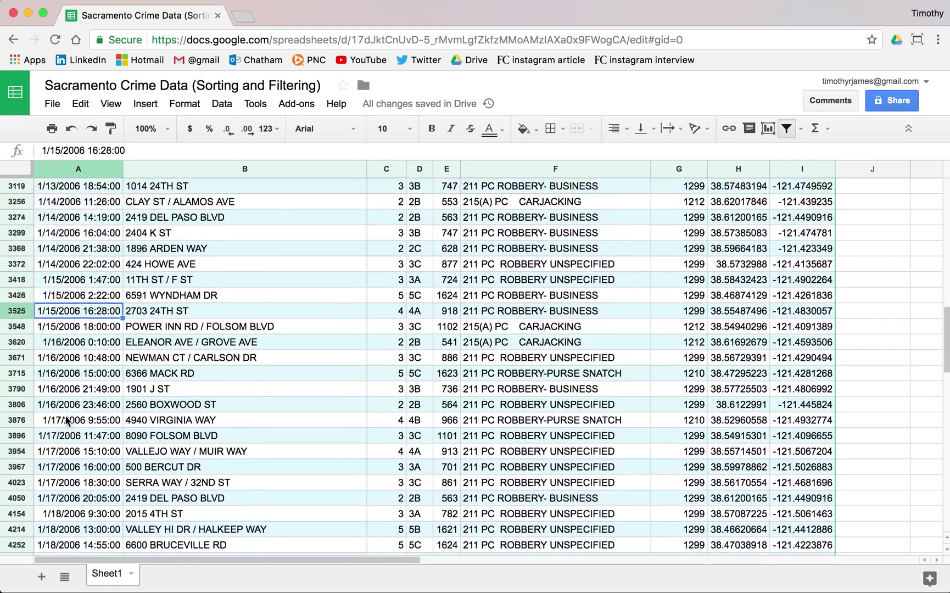
scroll(103, 205, "up", 8)
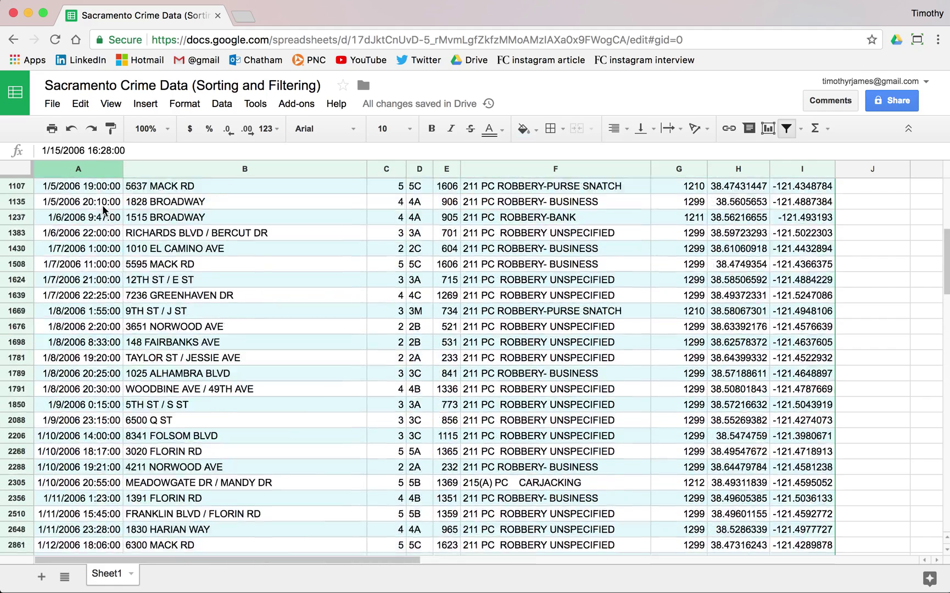
left_click(116, 187)
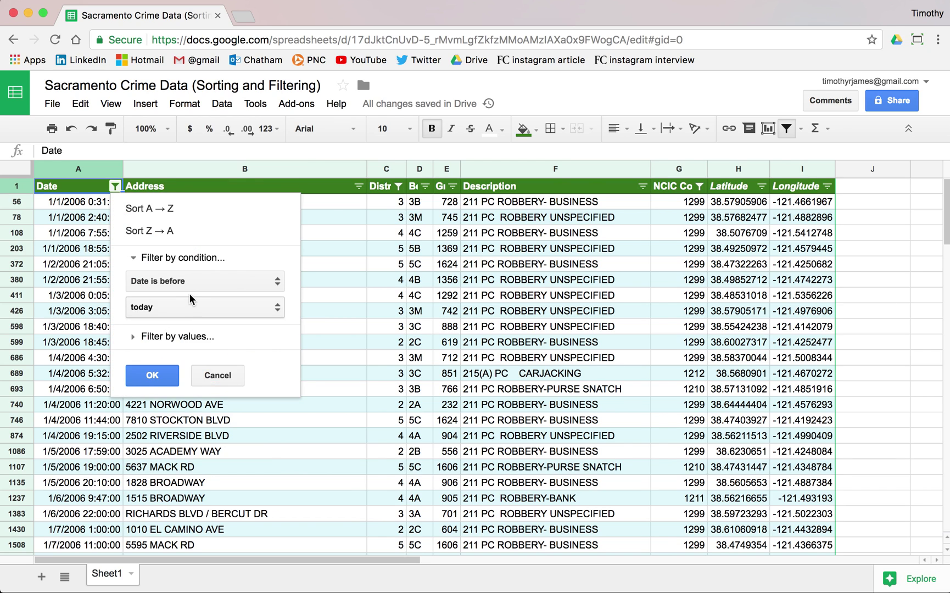
- Change the Date condition to before the exact date January 15, 2006, then review the rows
left_click(189, 307)
left_click(204, 446)
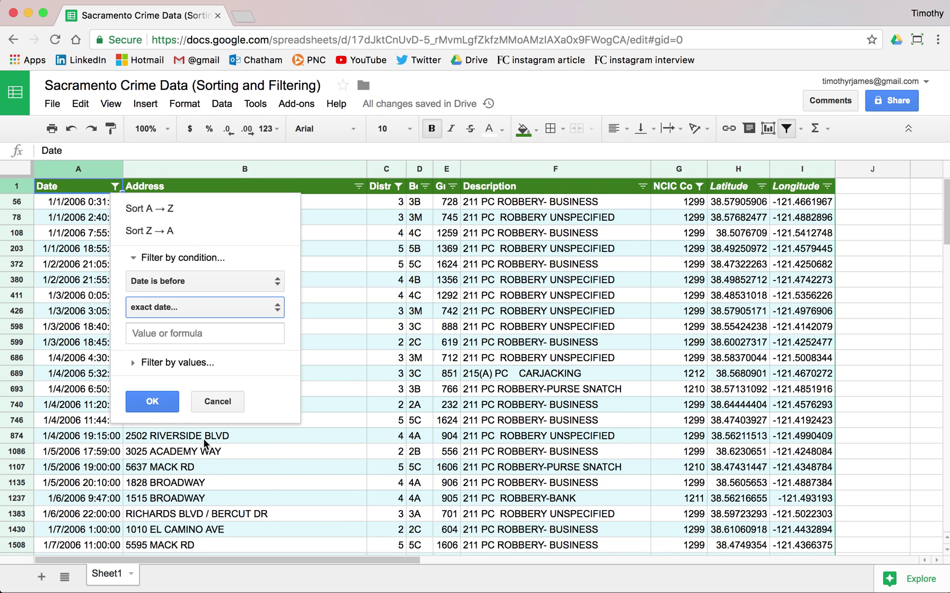
left_click(199, 337)
type("January 15, 2006")
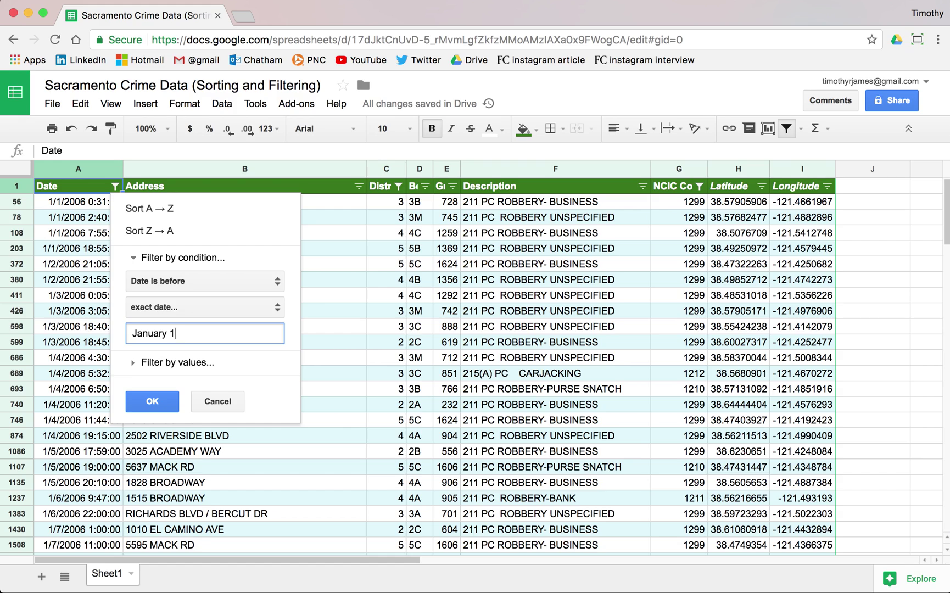
left_click(165, 402)
scroll(99, 341, "down", 10)
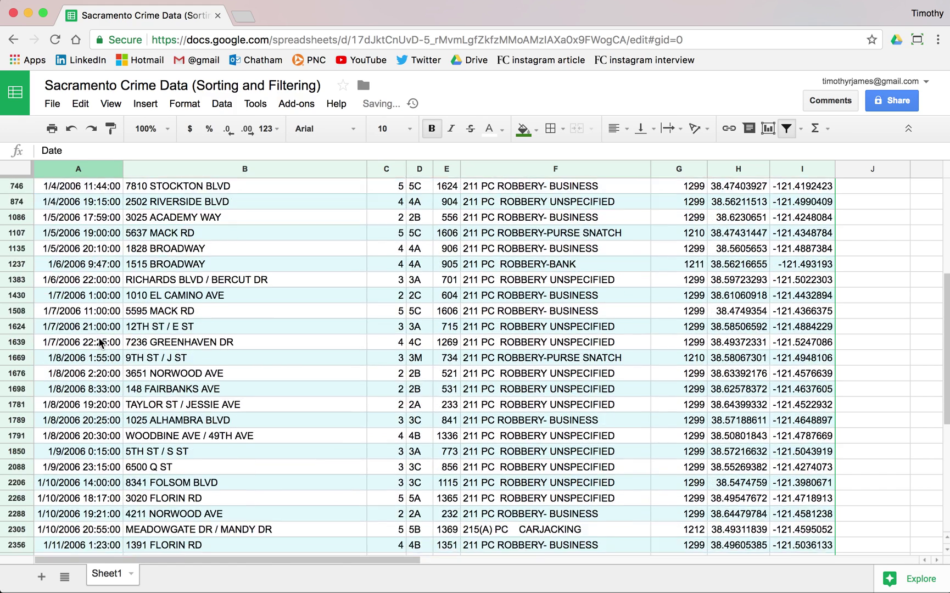
scroll(98, 342, "up", 10)
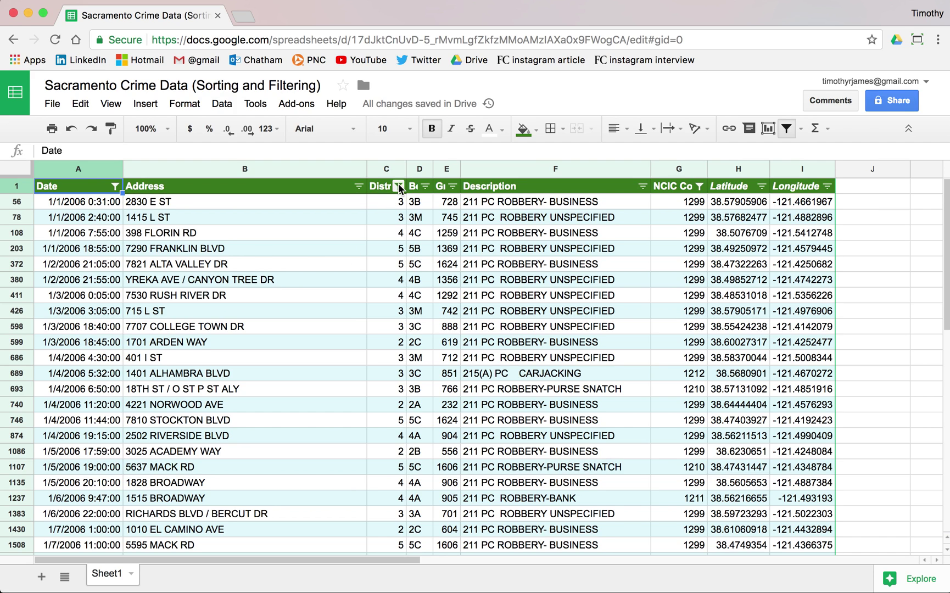
- Include every NCIC Code value again, including 909
left_click(698, 187)
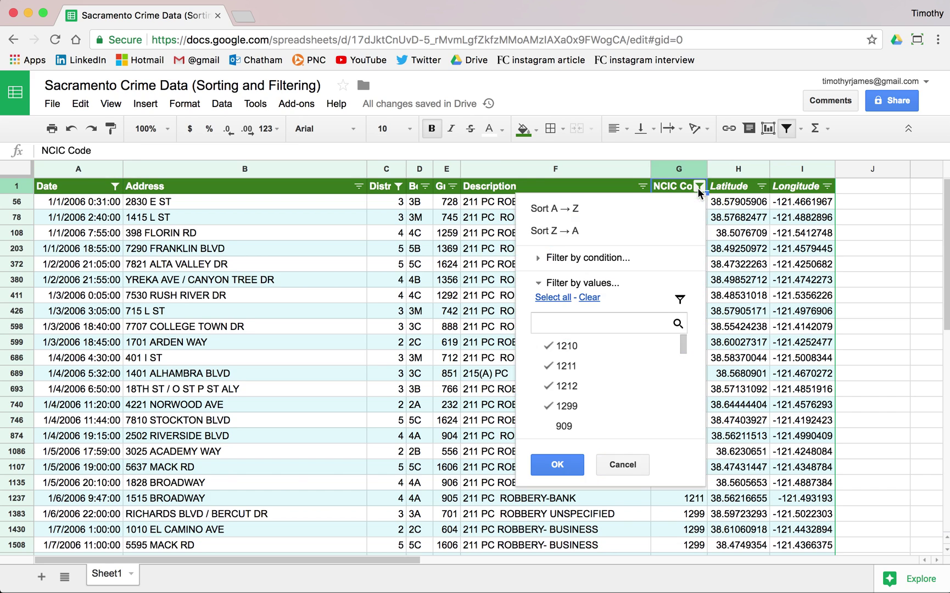
left_click(562, 299)
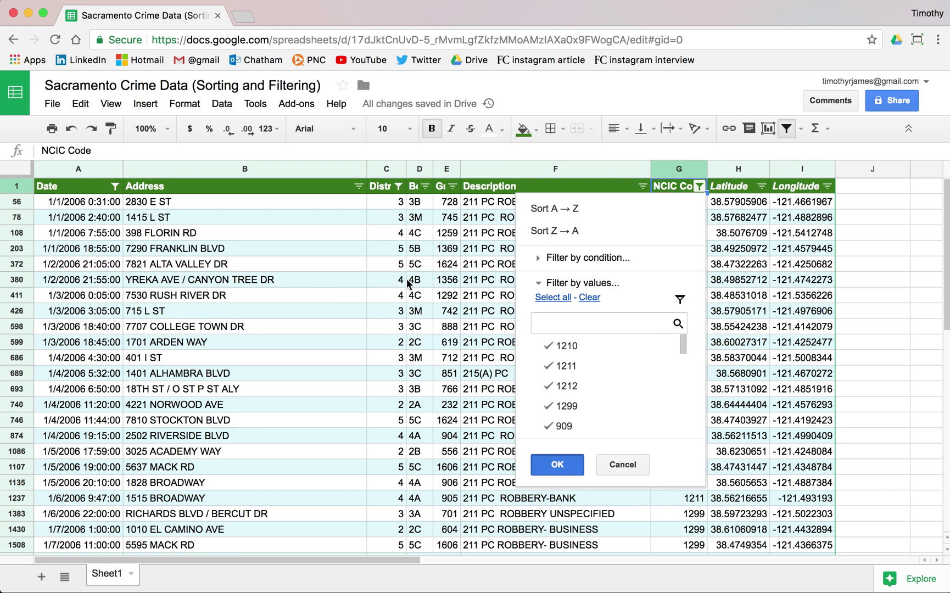
key("Return")
- Set the Date filter condition to None with all date values checked
left_click(115, 186)
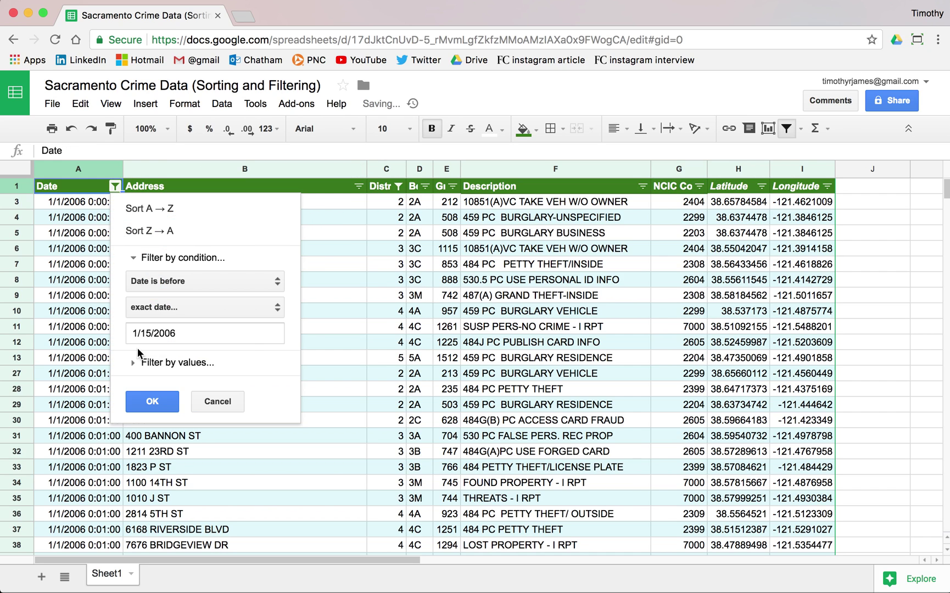
left_click(171, 361)
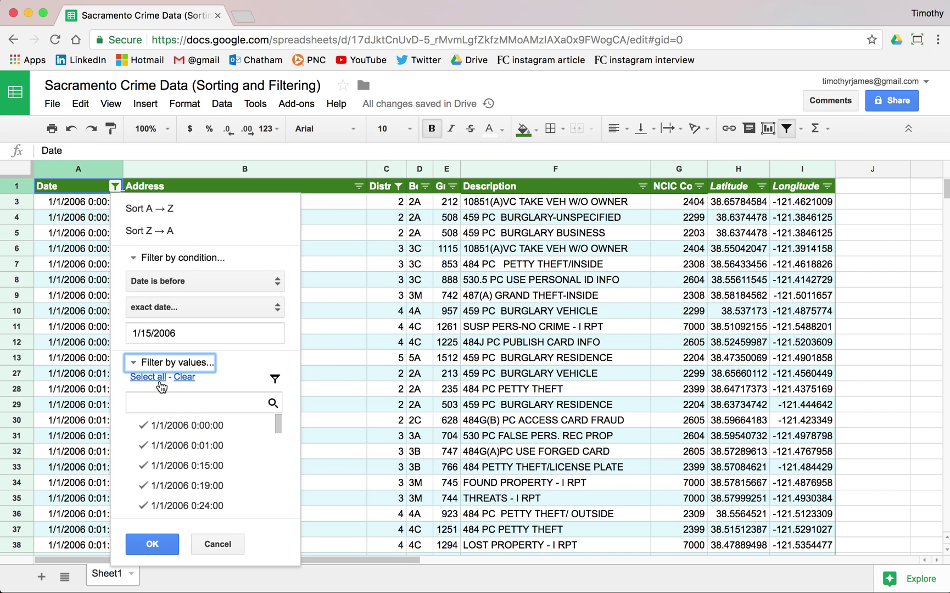
left_click(159, 378)
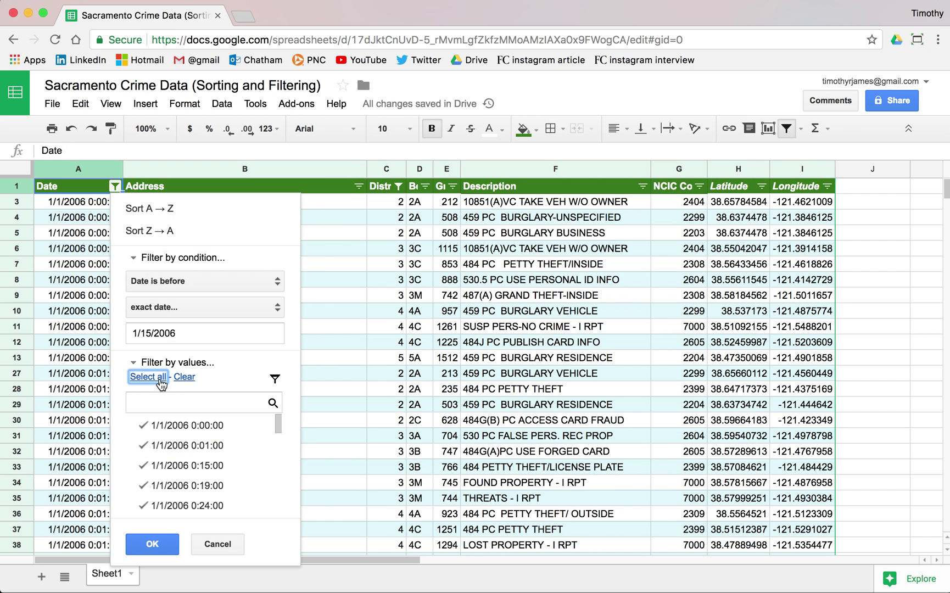
left_click(230, 282)
left_click(222, 86)
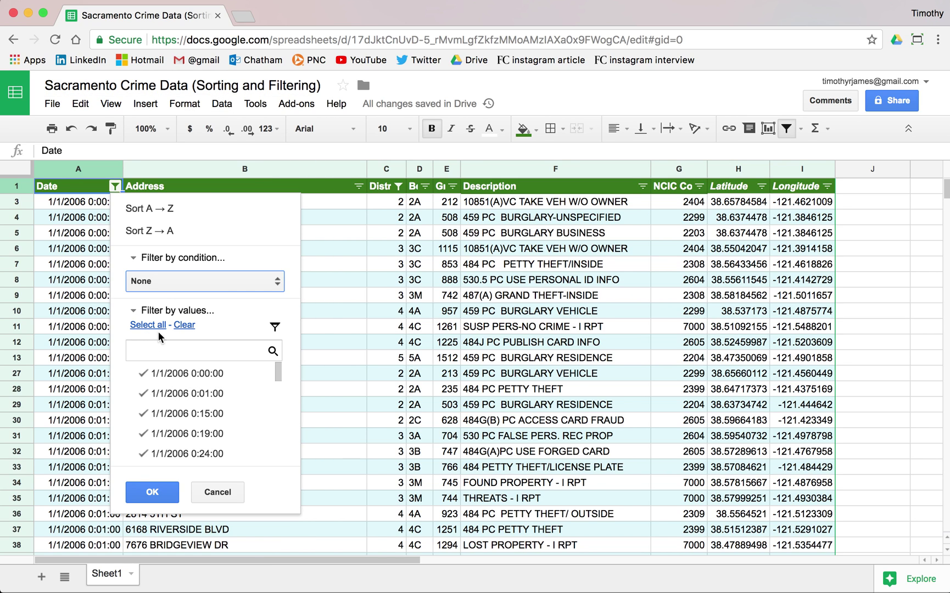
scroll(203, 431, "down", 1)
scroll(204, 431, "down", 10)
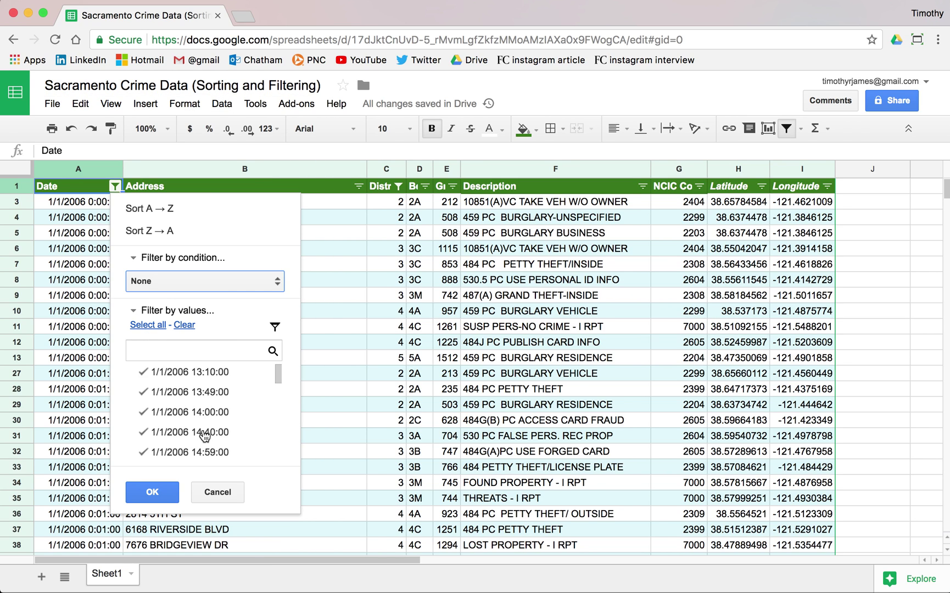
left_click(149, 325)
left_click(161, 494)
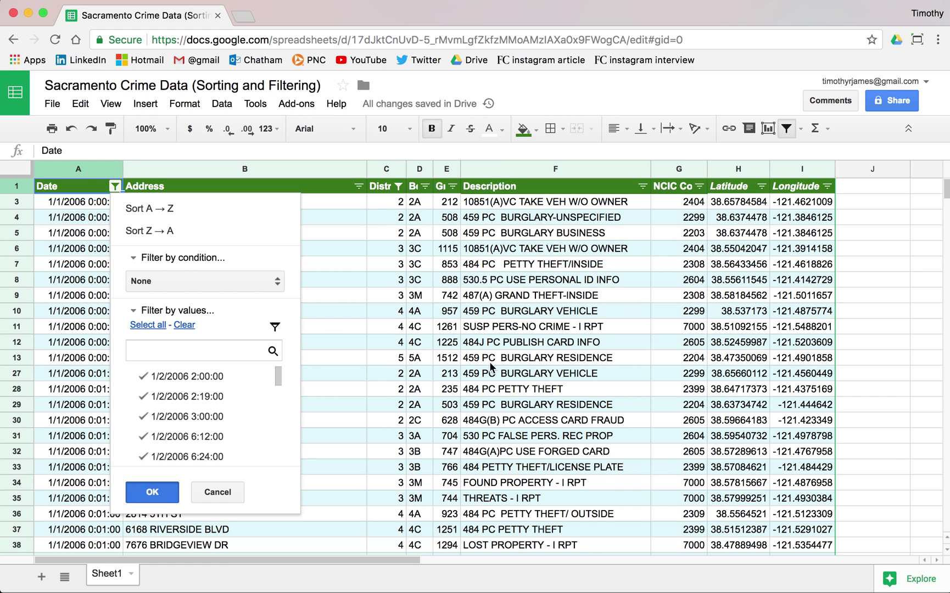
- Remove the District between 2 and 5 condition, setting it to None
left_click(400, 188)
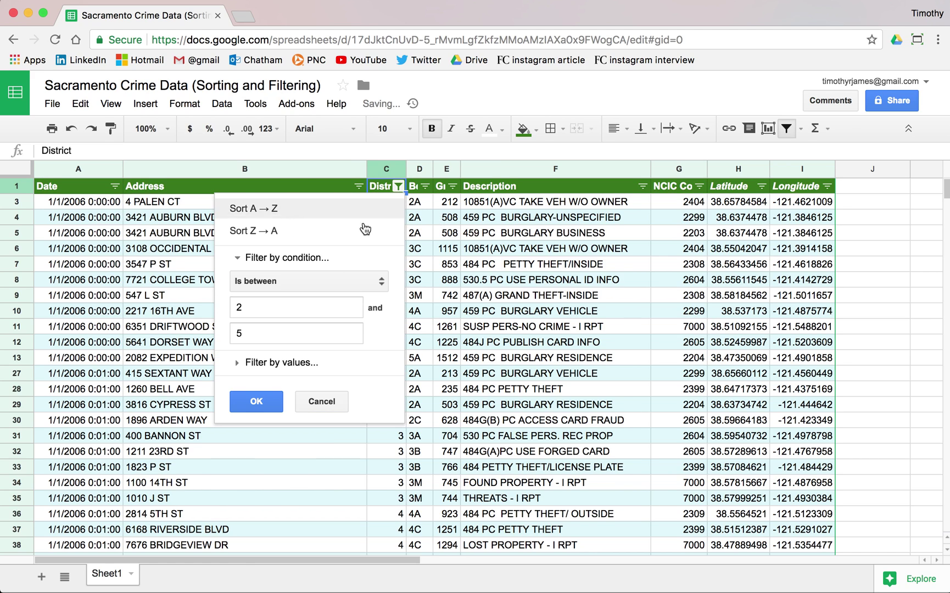
left_click(301, 260)
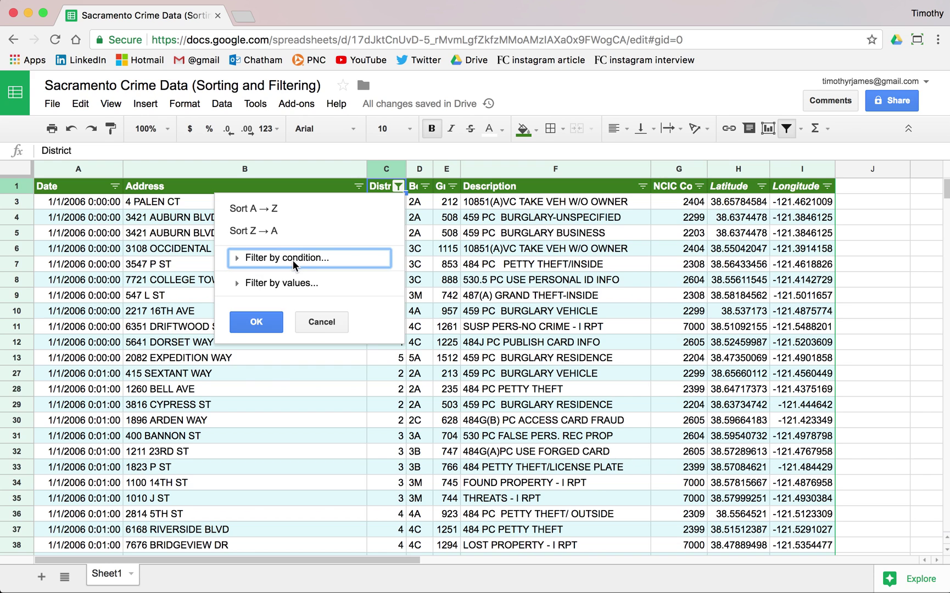
left_click(303, 262)
left_click(303, 286)
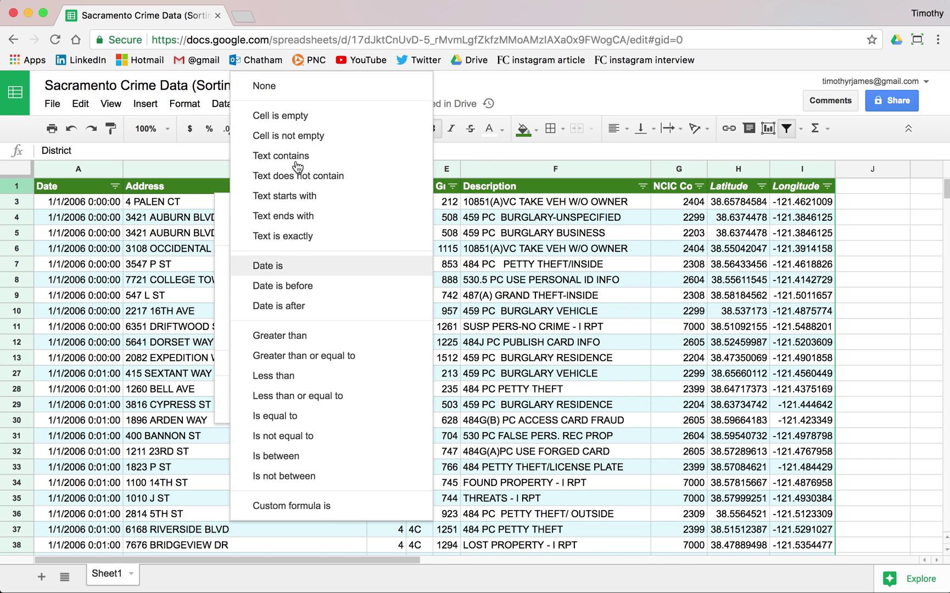
left_click(308, 86)
left_click(254, 345)
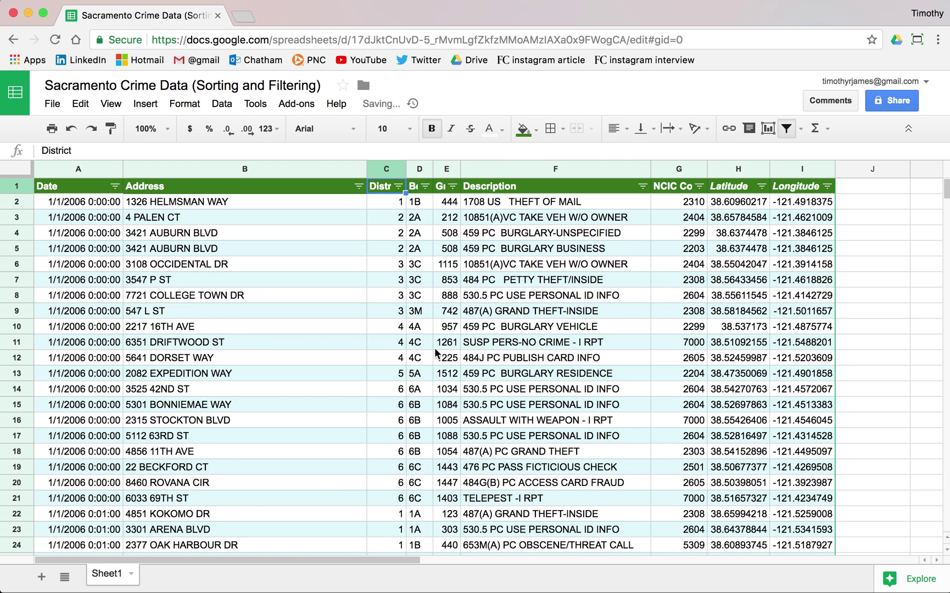
left_click(440, 345)
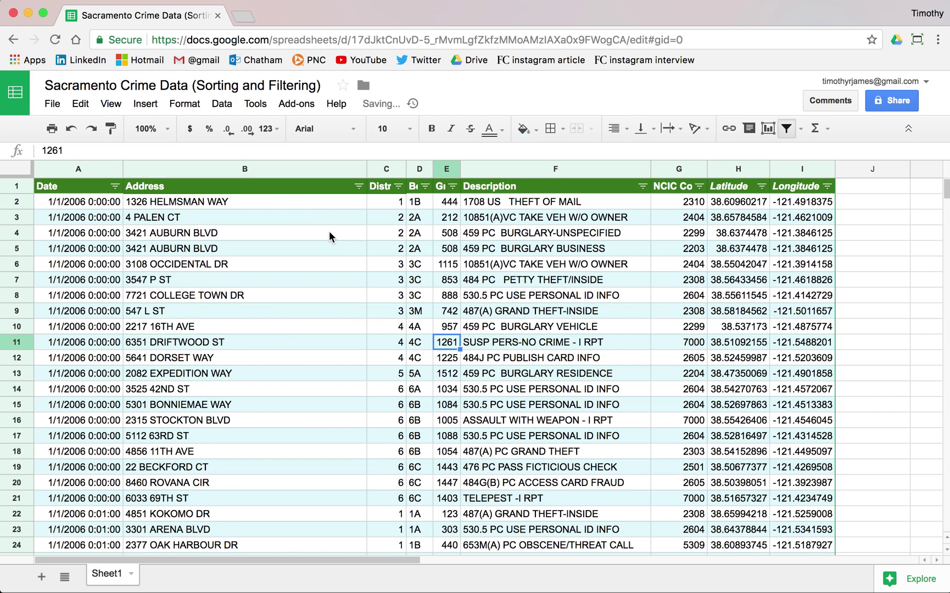